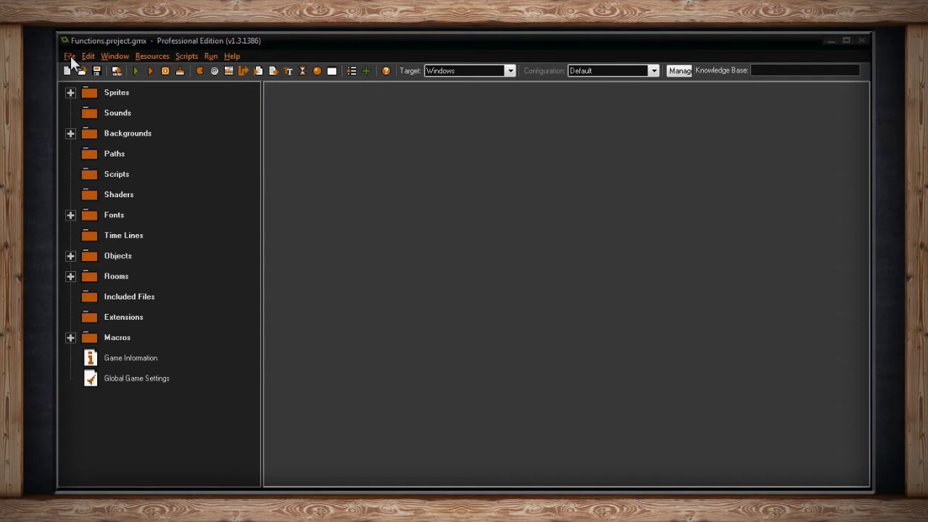
Step: Open the preferences to review the General options and check the list of recent projects
{"action": "left_click", "coordinate": [70, 56]}
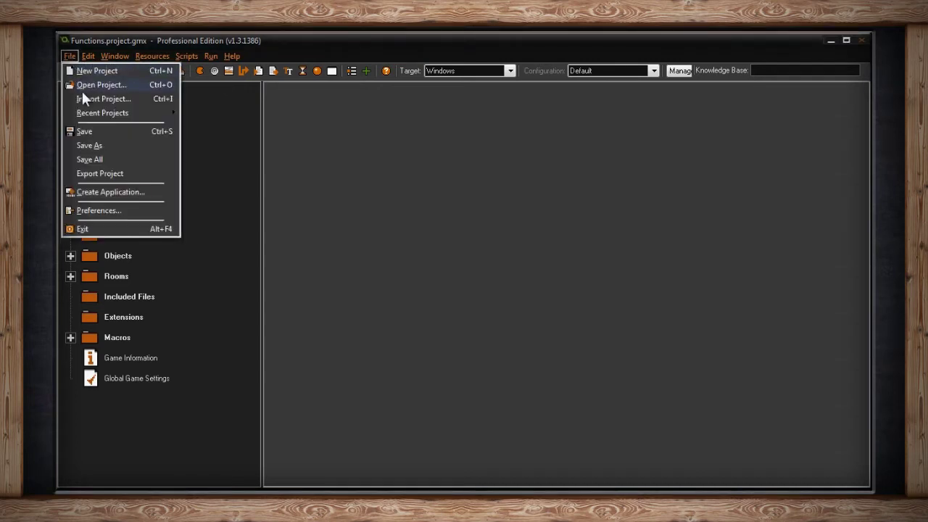
{"action": "left_click", "coordinate": [104, 211]}
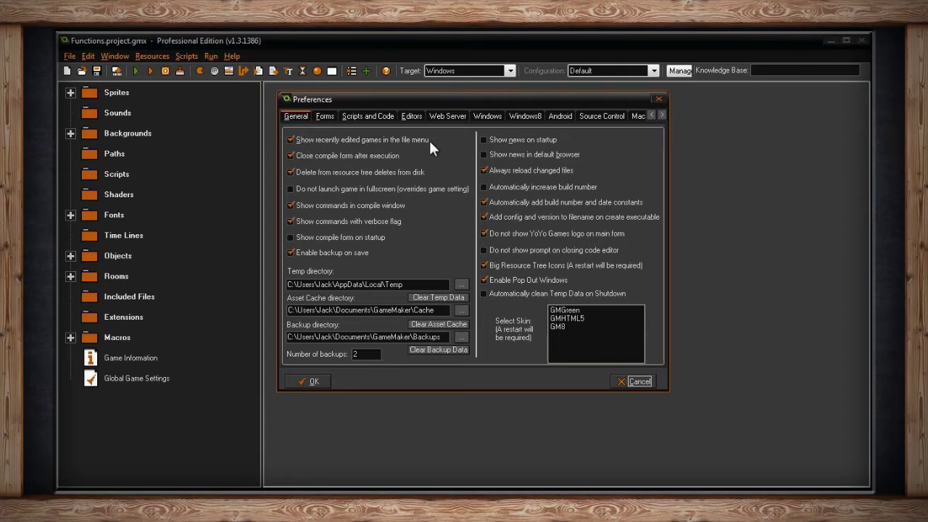
{"action": "key", "text": "Escape"}
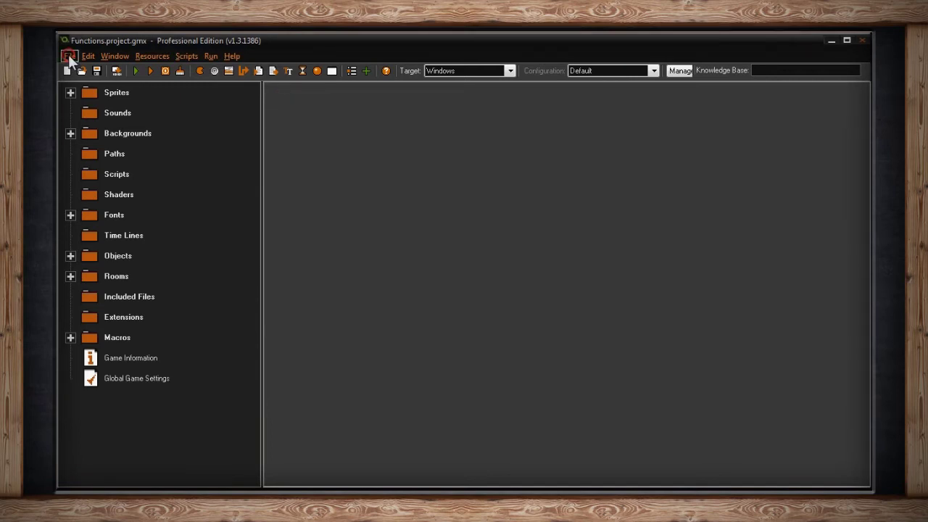
{"action": "left_click", "coordinate": [69, 56]}
{"action": "mouse_move", "coordinate": [110, 114]}
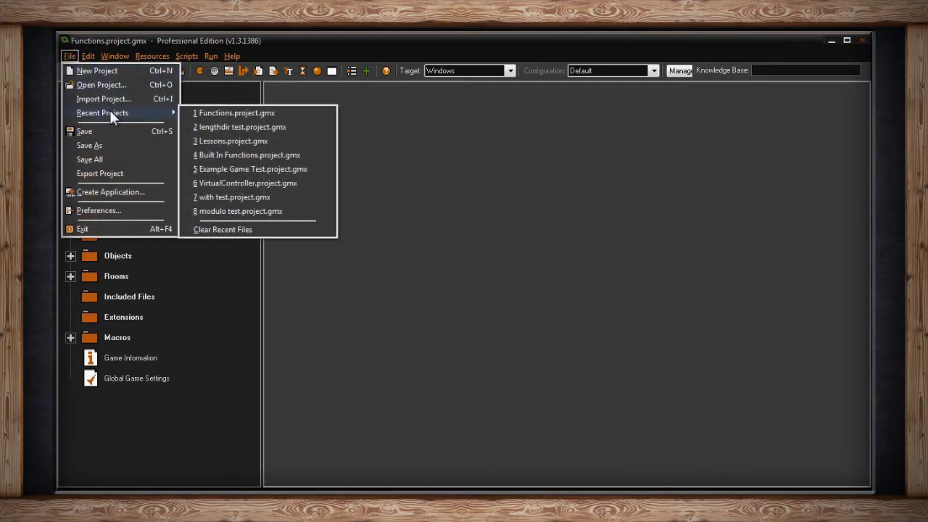
{"action": "left_click", "coordinate": [98, 211]}
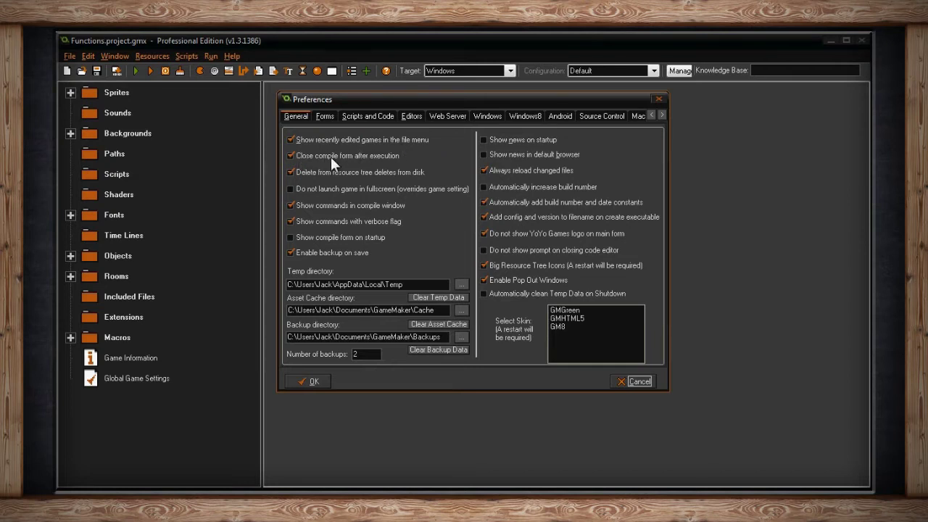
{"action": "key", "text": "Escape"}
Step: Run the game to examine how the compile window behaves
{"action": "left_click", "coordinate": [136, 71]}
{"action": "key", "text": "Return"}
{"action": "key", "text": "F5"}
{"action": "left_click_drag", "start_coordinate": [864, 419], "coordinate": [867, 483]}
Step: Inspect the number of backups and browse the folders for the temp directory without choosing one
{"action": "double_click", "coordinate": [357, 353]}
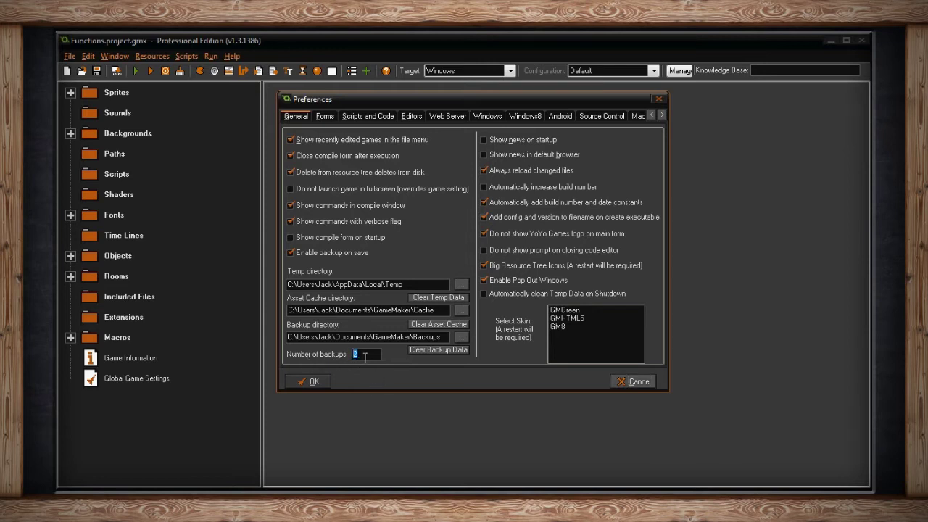
{"action": "left_click", "coordinate": [366, 355]}
{"action": "left_click", "coordinate": [461, 285]}
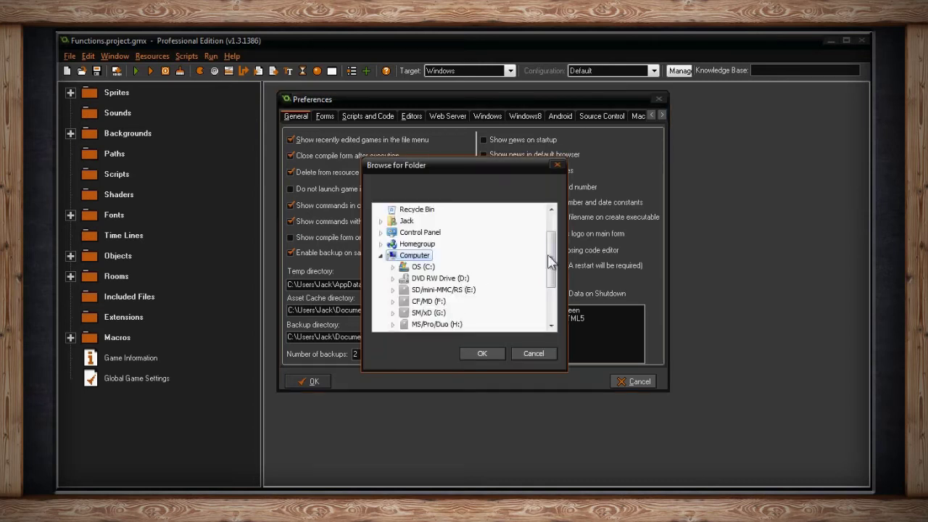
{"action": "scroll", "coordinate": [554, 247], "scroll_direction": "down", "scroll_amount": 1}
{"action": "scroll", "coordinate": [555, 237], "scroll_direction": "up", "scroll_amount": 2}
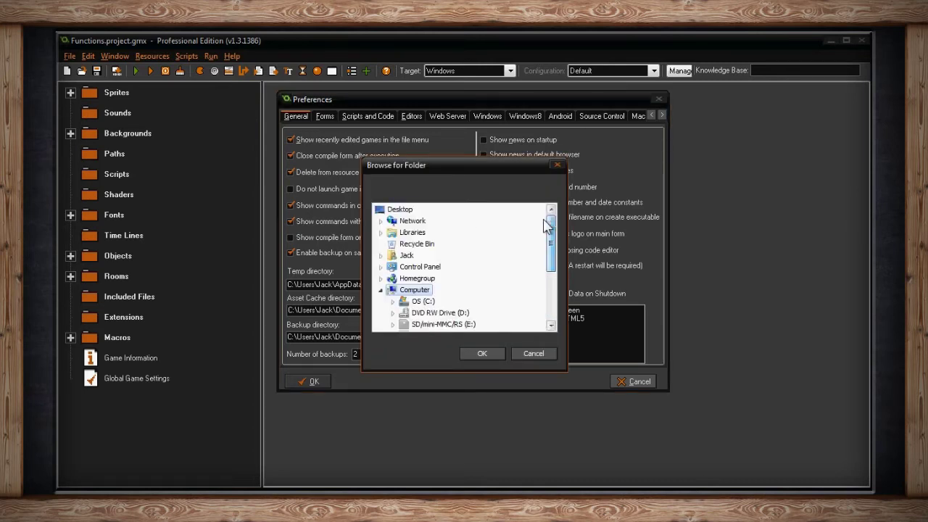
{"action": "left_click", "coordinate": [534, 355]}
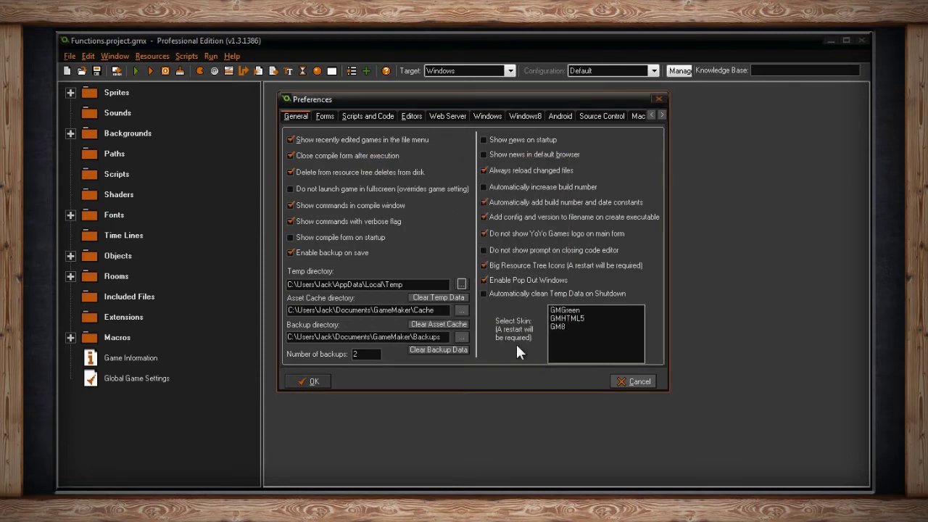
{"action": "left_click", "coordinate": [451, 350]}
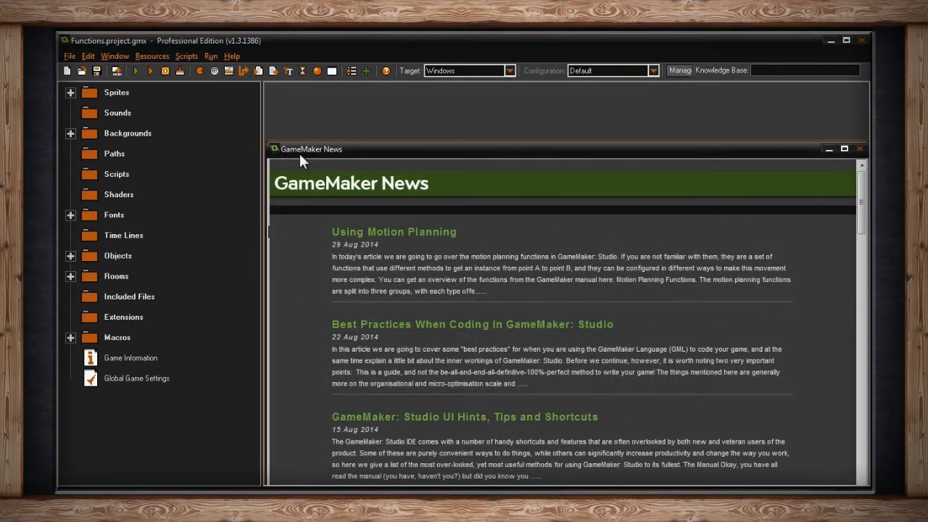
Step: Read through the articles on the GameMaker News page
{"action": "scroll", "coordinate": [865, 217], "scroll_direction": "down", "scroll_amount": 10}
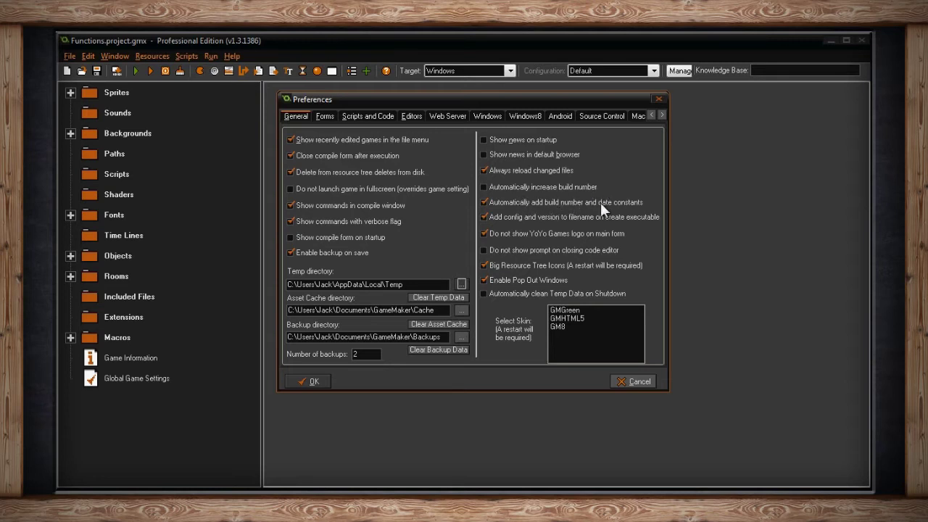
Step: Open the macros for all configurations and examine the GM_build_date and GM_version constants
{"action": "key", "text": "Escape"}
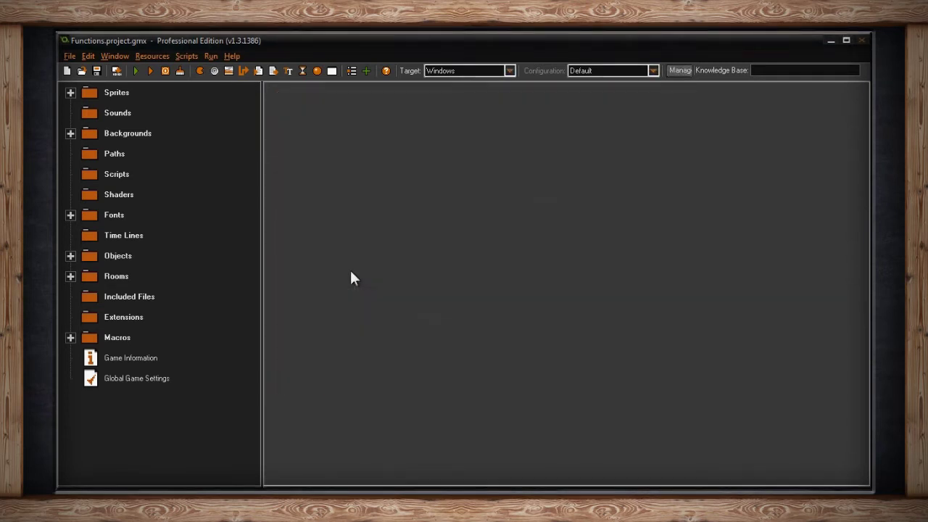
{"action": "left_click", "coordinate": [67, 337]}
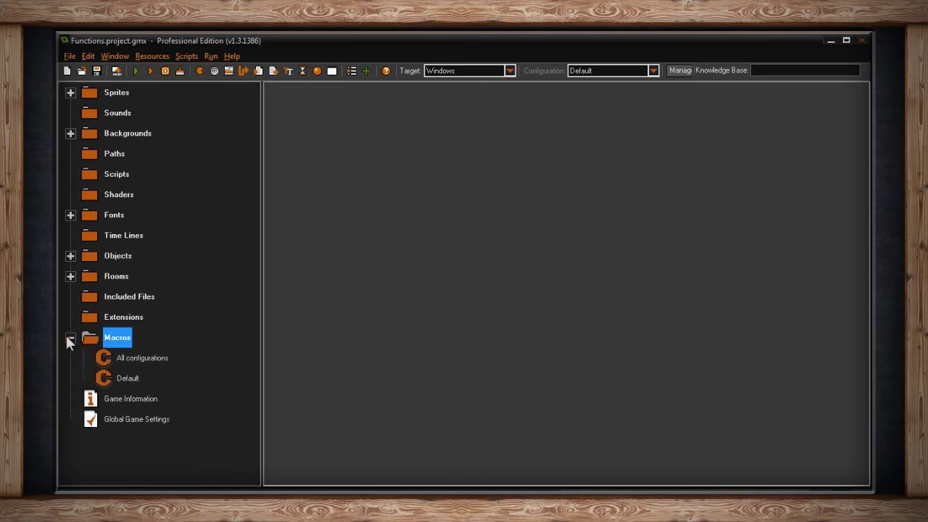
{"action": "double_click", "coordinate": [106, 360]}
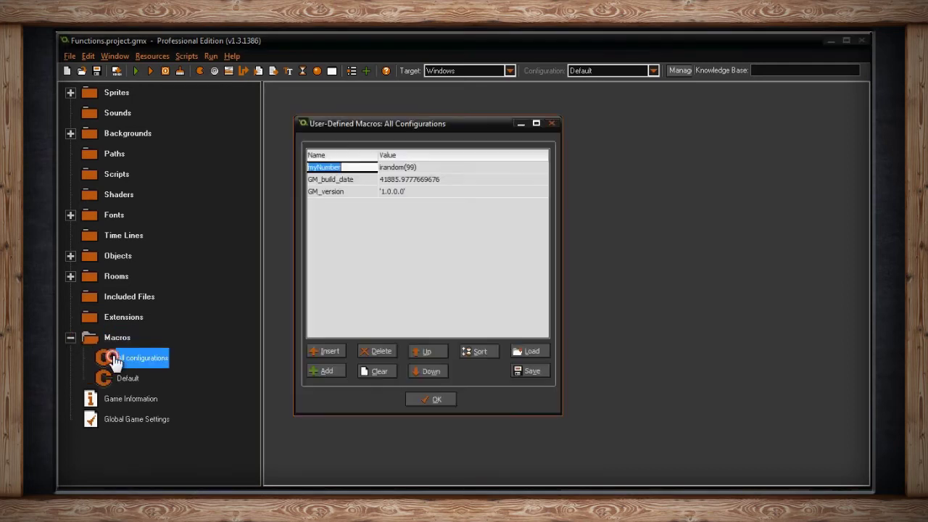
{"action": "left_click", "coordinate": [355, 180]}
{"action": "left_click", "coordinate": [365, 194]}
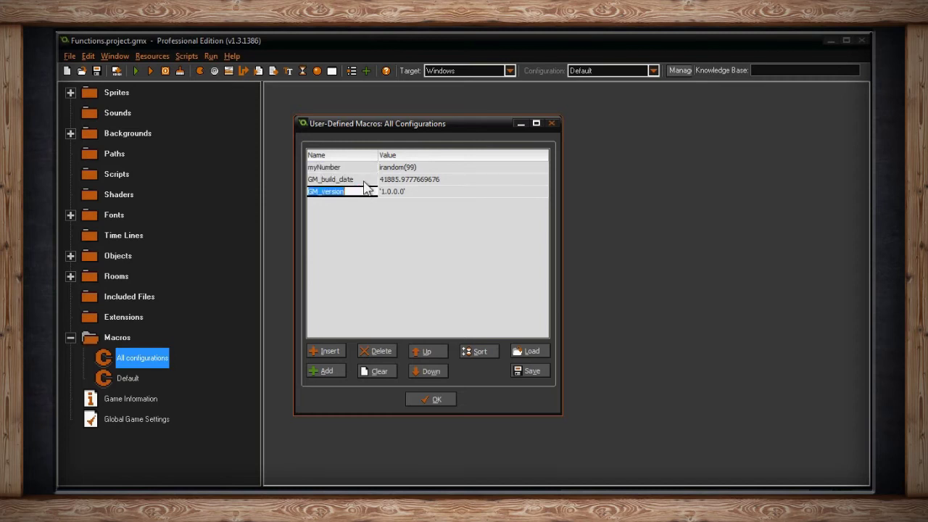
{"action": "left_click", "coordinate": [371, 180]}
{"action": "left_click", "coordinate": [404, 226]}
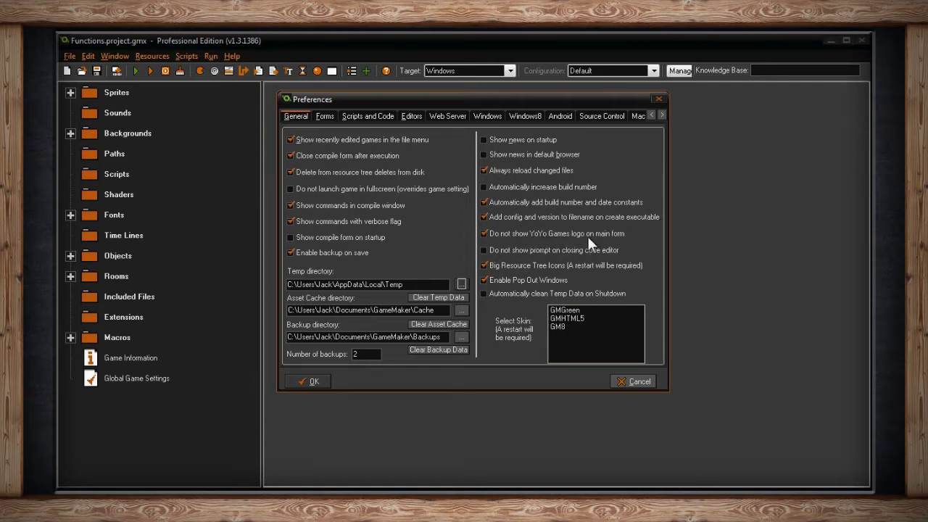
Step: Apply the preferences to display the YoYo Games logo on the main form, and try the logo
{"action": "left_click", "coordinate": [310, 382]}
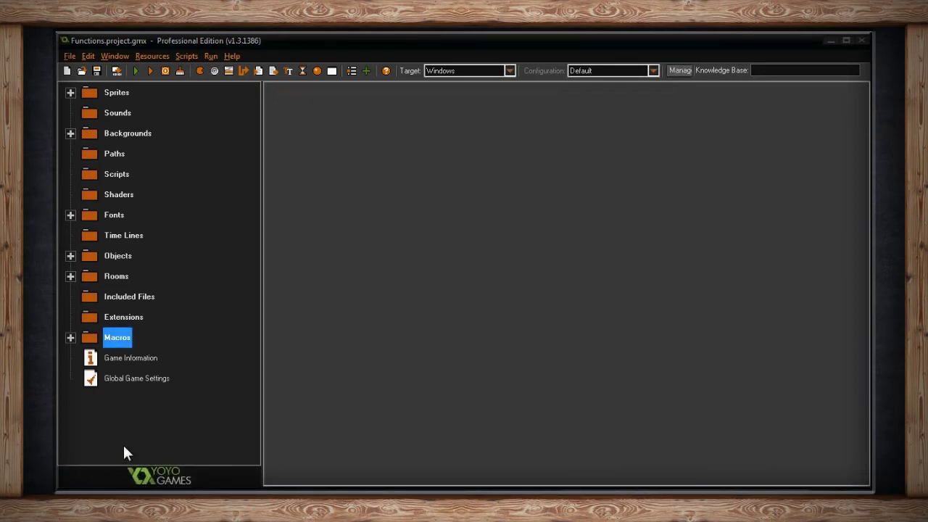
{"action": "left_click", "coordinate": [159, 478]}
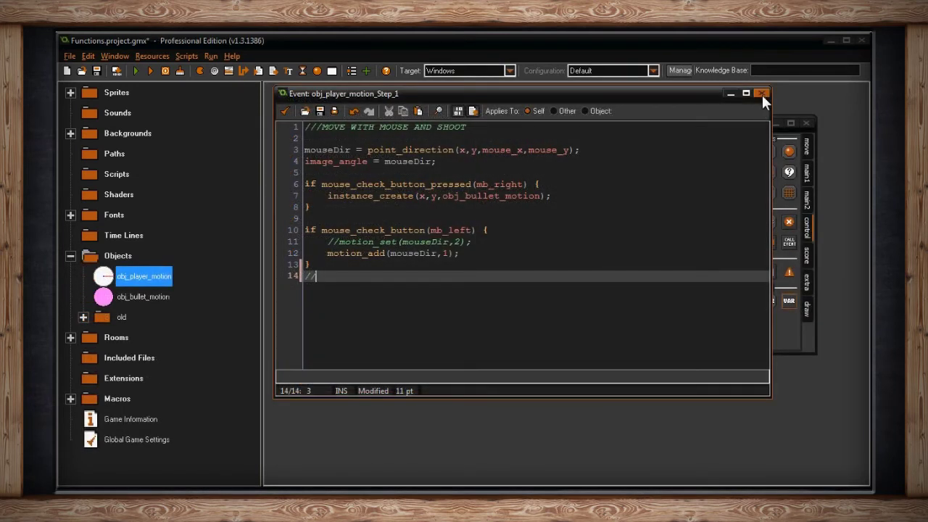
Step: Close the Step event code of obj_player_motion, discarding its changes
{"action": "left_click", "coordinate": [762, 93]}
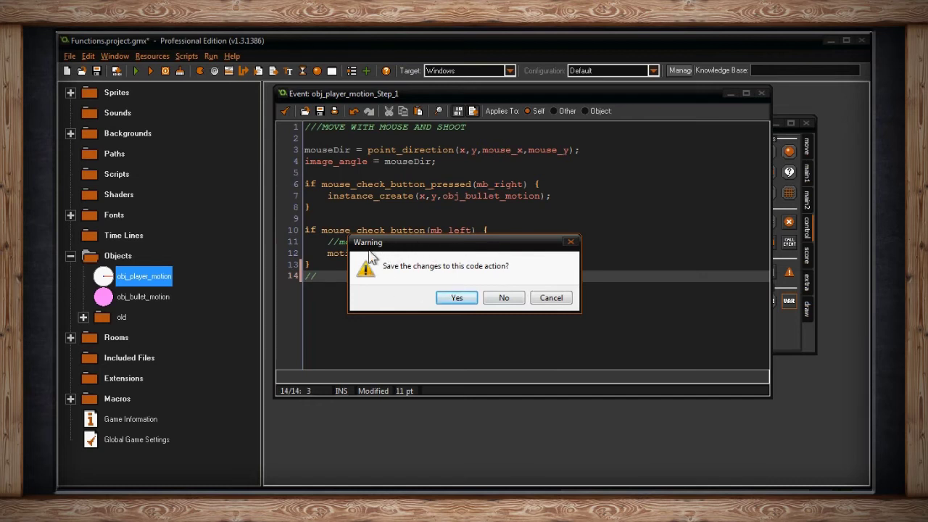
{"action": "left_click", "coordinate": [571, 242]}
{"action": "left_click", "coordinate": [762, 94]}
{"action": "left_click", "coordinate": [505, 297]}
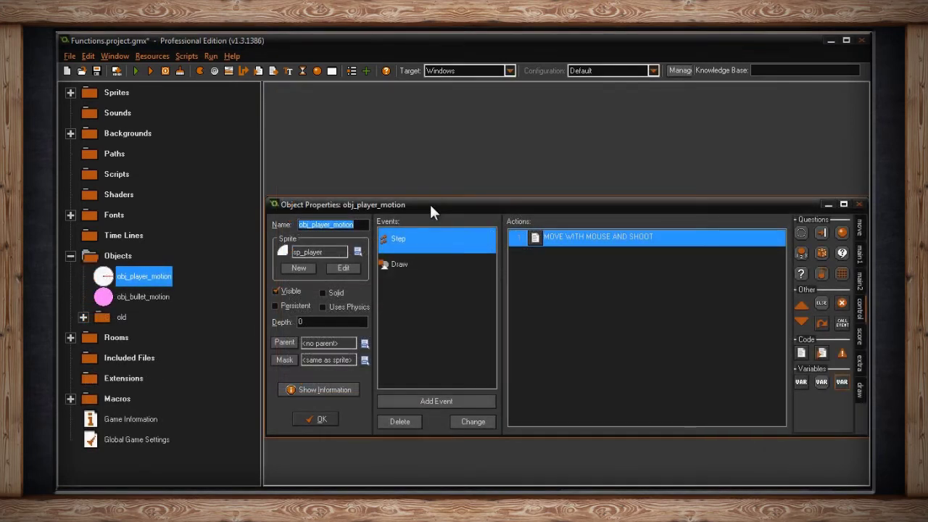
Step: Move the object properties windows of obj_player_motion and obj_move to compare how they behave in the workspace
{"action": "left_click_drag", "start_coordinate": [429, 206], "coordinate": [266, 319]}
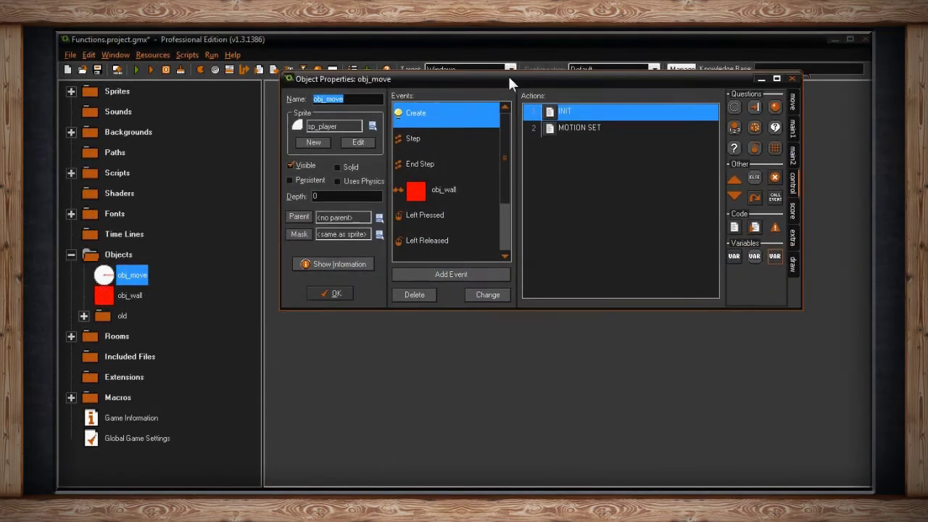
{"action": "left_click_drag", "start_coordinate": [510, 84], "coordinate": [494, 134]}
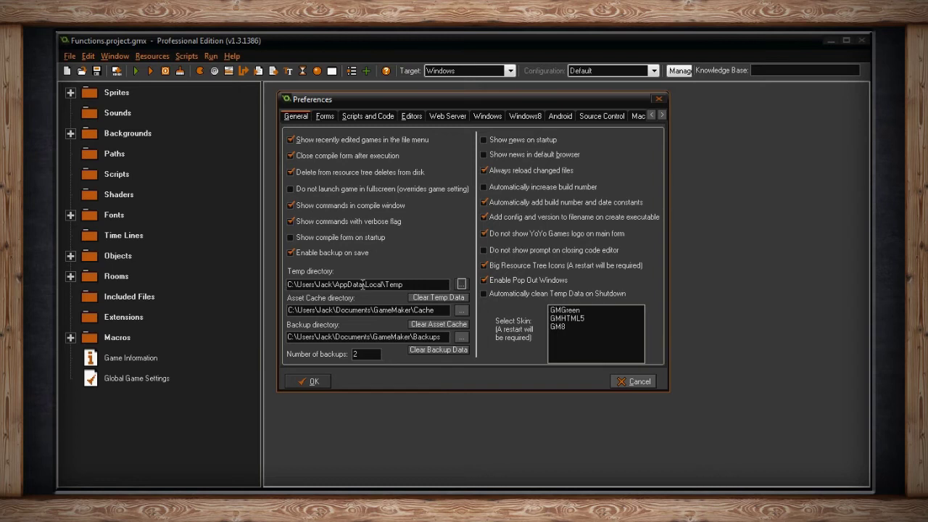
Step: Try the GMGreen, GMHTML5 and GM8 skins one after another in the general preferences
{"action": "left_click", "coordinate": [405, 284]}
{"action": "left_click", "coordinate": [569, 310]}
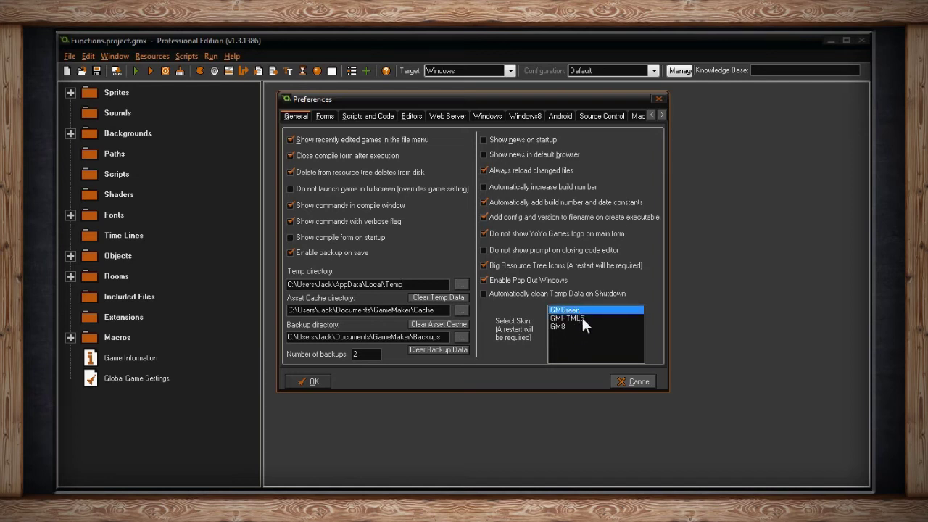
{"action": "left_click", "coordinate": [581, 319]}
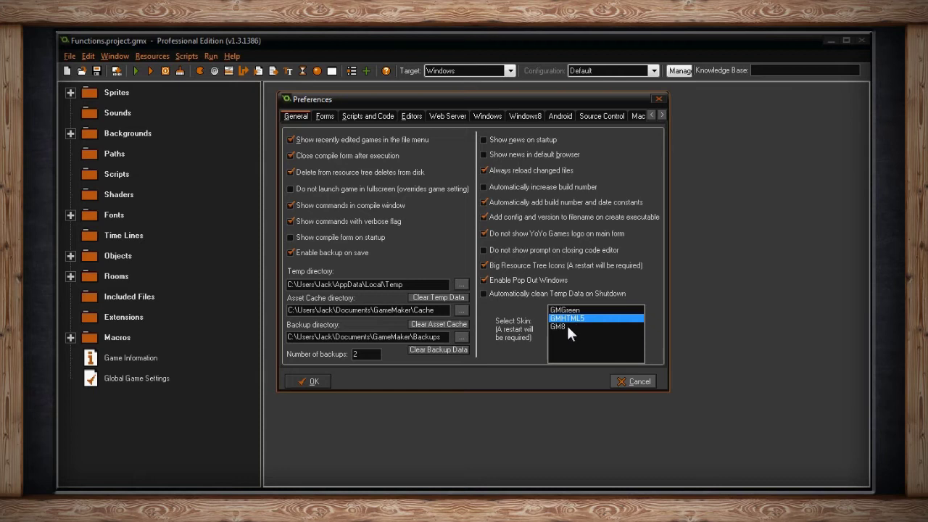
{"action": "left_click", "coordinate": [569, 328]}
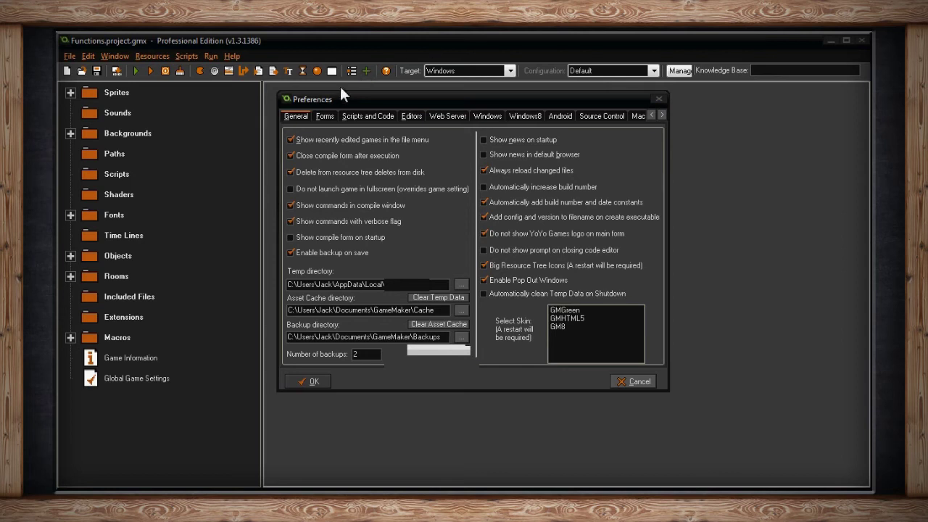
Step: Review the Forms preferences and check the default action tab setting against the object properties of obj_player_motion
{"action": "left_click", "coordinate": [324, 116]}
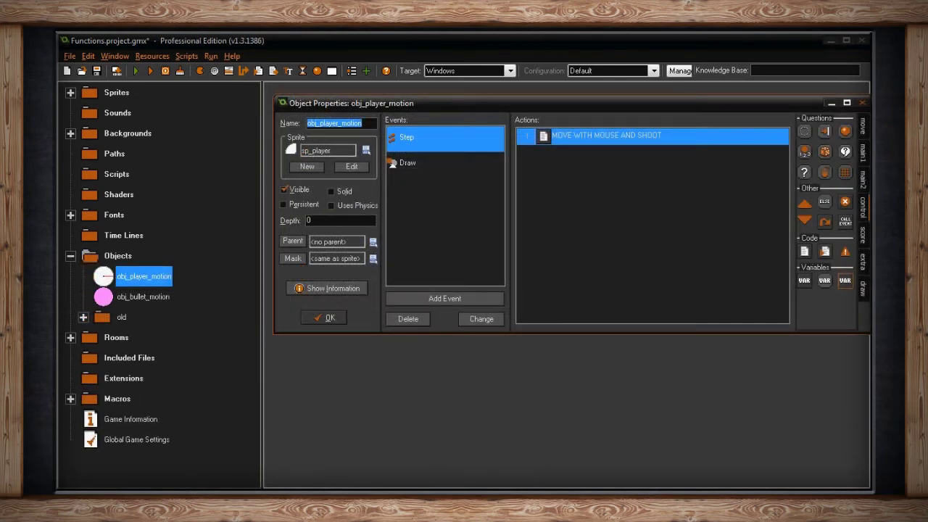
{"action": "mouse_move", "coordinate": [543, 139]}
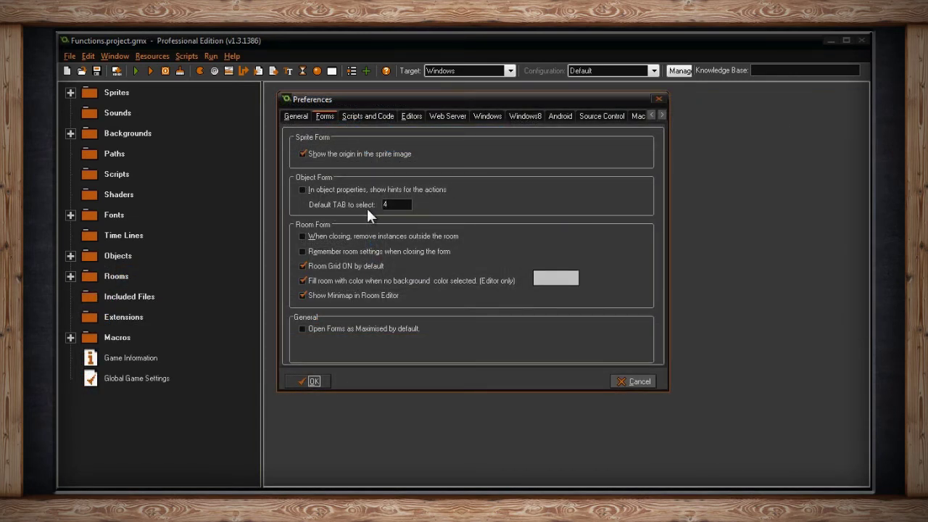
{"action": "left_click", "coordinate": [398, 205]}
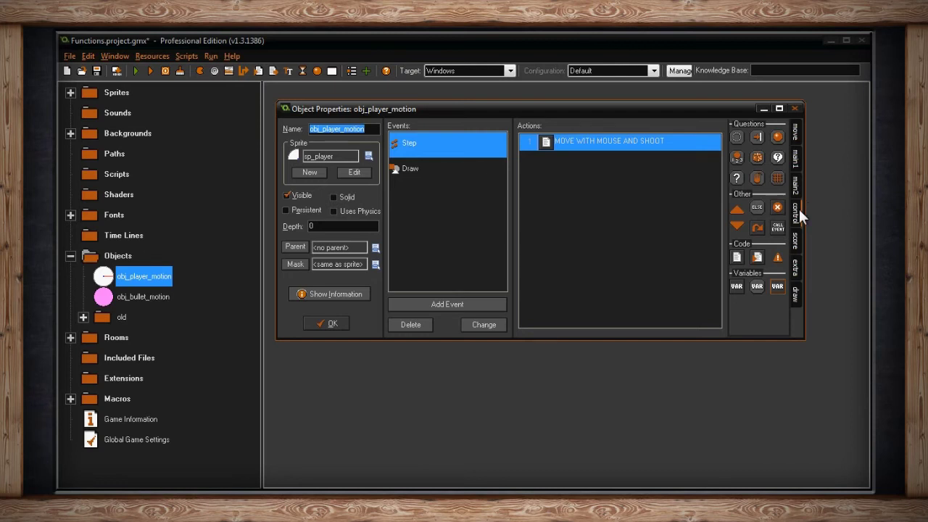
{"action": "left_click", "coordinate": [795, 108]}
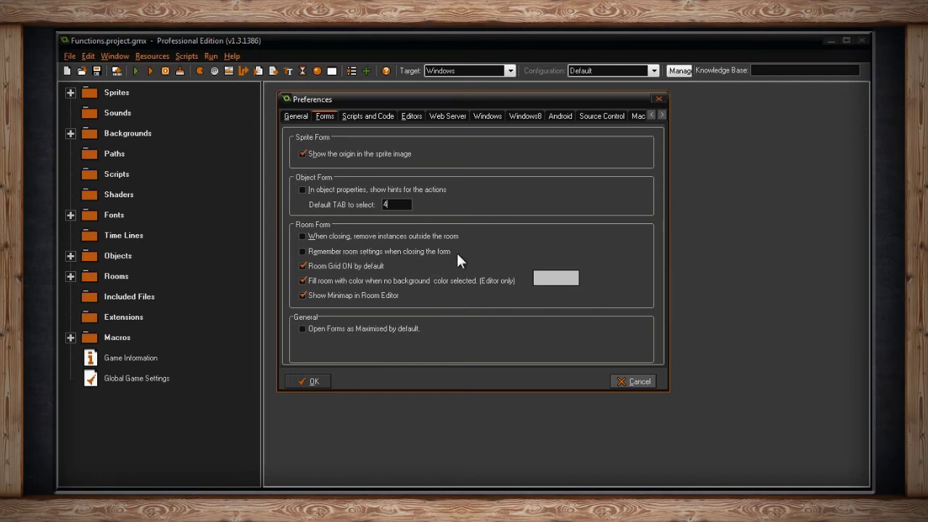
Step: Confirm the preferences, toggle the grid in the rm_motion room, and close the room
{"action": "key", "text": "Return"}
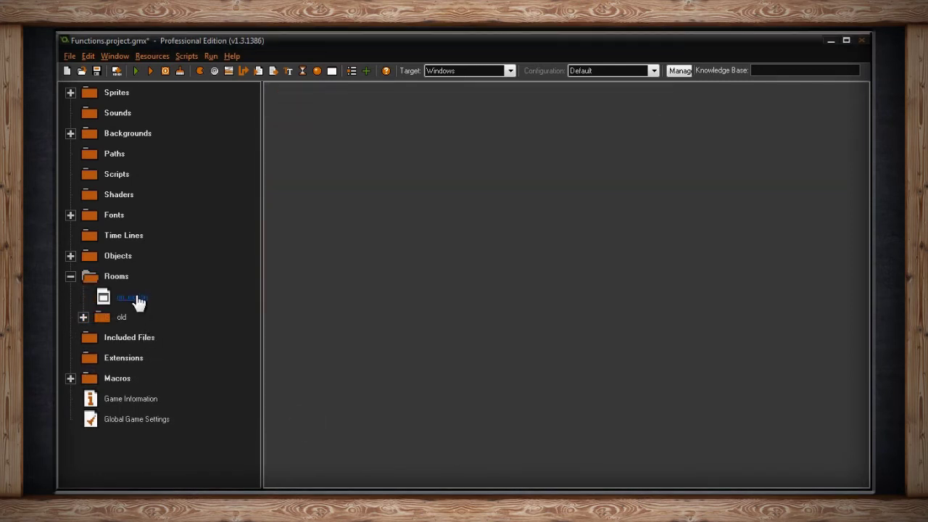
{"action": "double_click", "coordinate": [135, 298]}
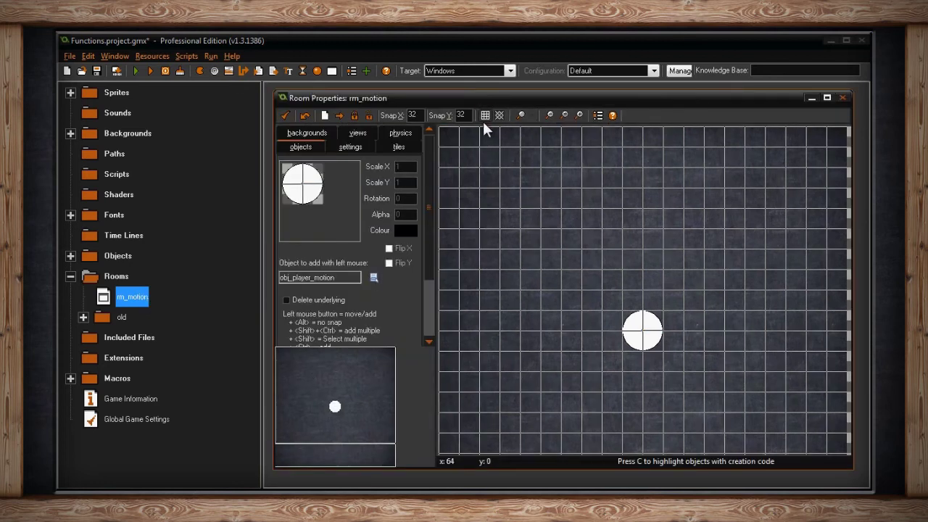
{"action": "left_click", "coordinate": [485, 116]}
{"action": "left_click", "coordinate": [286, 116]}
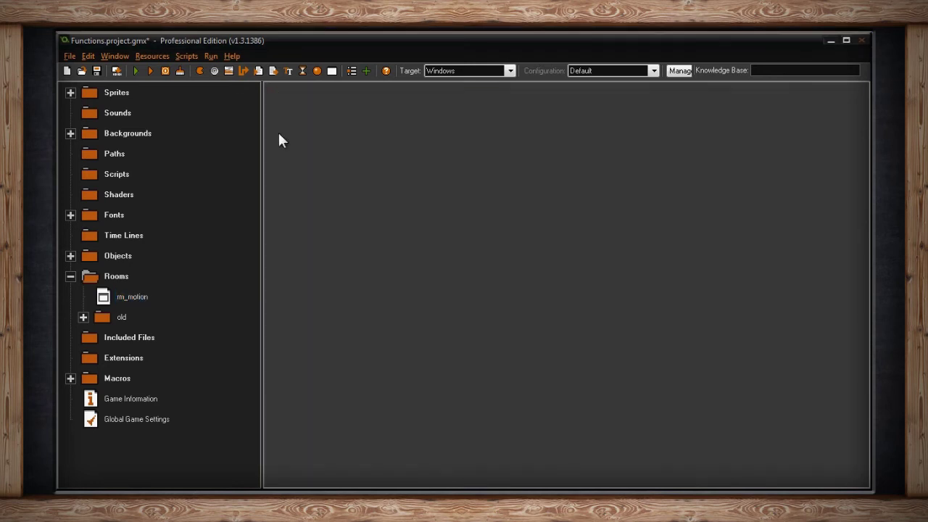
Step: Reopen the rm_motion room and look through its views and physics settings
{"action": "double_click", "coordinate": [132, 298]}
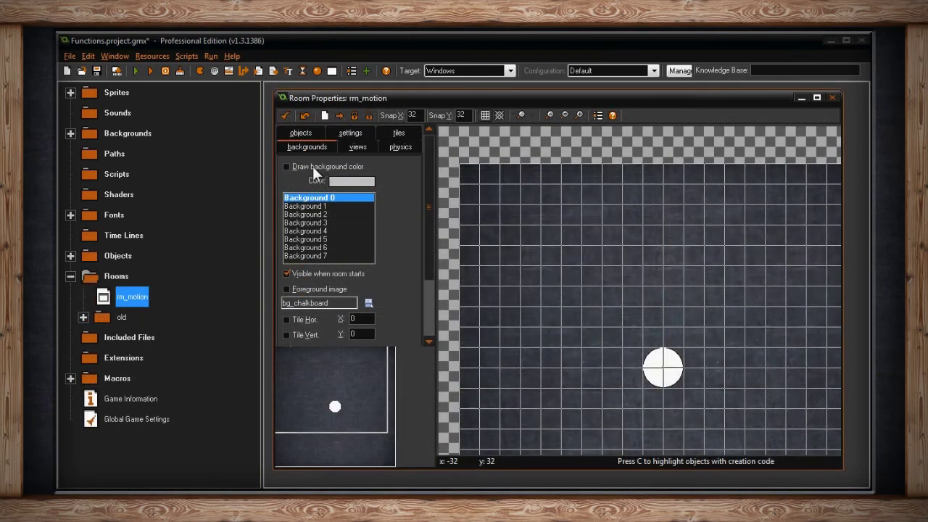
{"action": "left_click", "coordinate": [370, 147]}
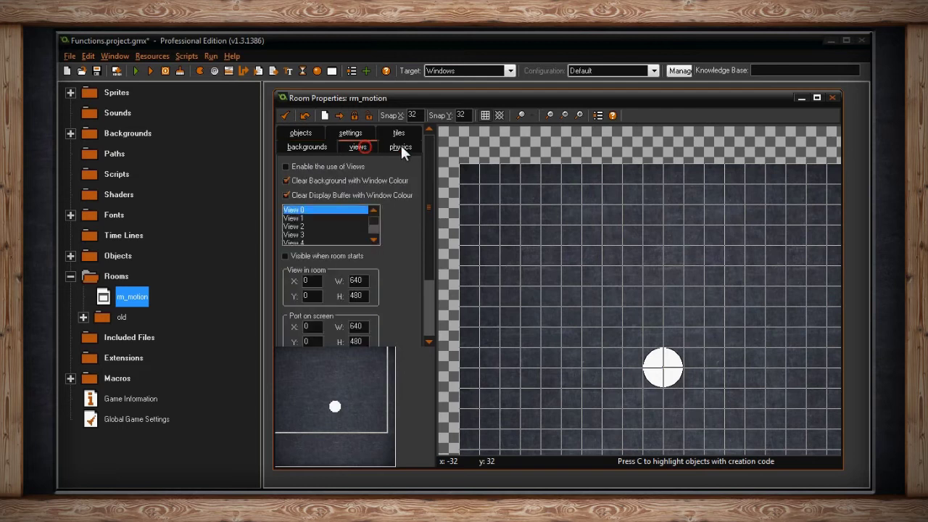
{"action": "left_click", "coordinate": [401, 146]}
{"action": "left_click", "coordinate": [359, 146]}
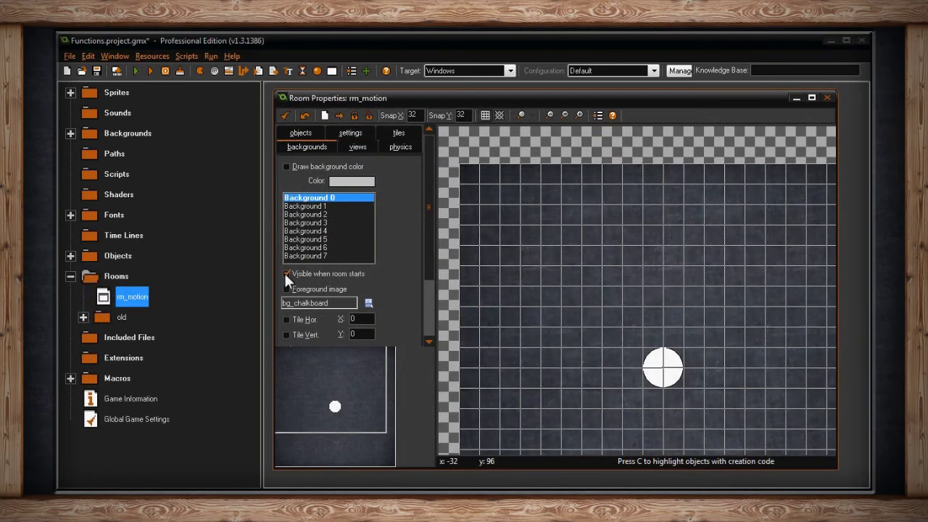
Step: Turn off the visibility of Background 0 at room start in the rm_motion room
{"action": "left_click", "coordinate": [287, 274]}
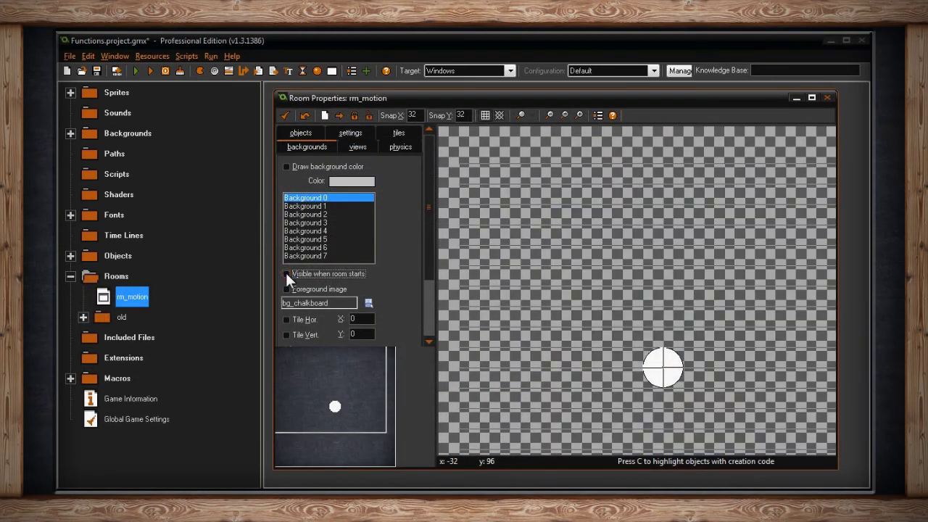
{"action": "mouse_move", "coordinate": [563, 244]}
{"action": "middle_mouse_down"}
{"action": "mouse_move", "coordinate": [592, 249]}
{"action": "mouse_move", "coordinate": [583, 261]}
{"action": "mouse_move", "coordinate": [553, 250]}
{"action": "mouse_move", "coordinate": [569, 222]}
{"action": "mouse_move", "coordinate": [554, 232]}
{"action": "middle_mouse_up"}
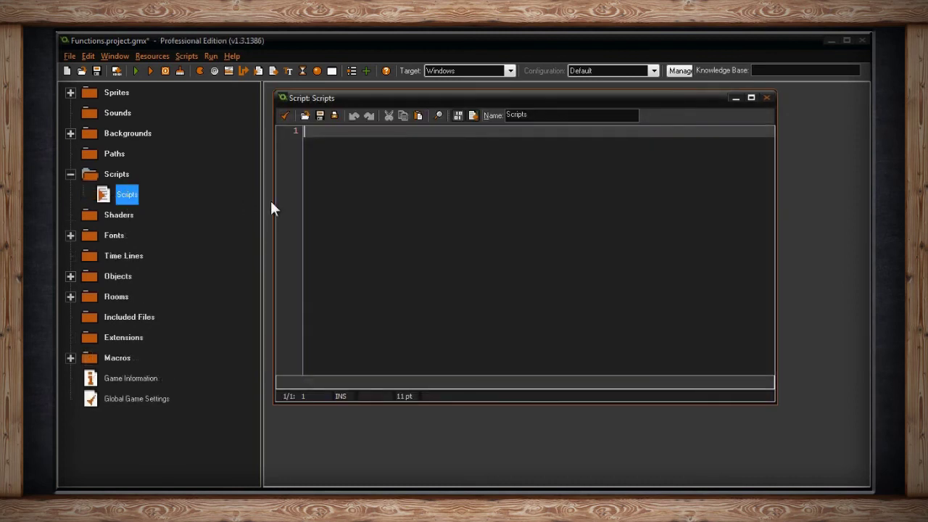
Step: Enter the word self followed by a line break in the empty script, and undo the typing
{"action": "type", "text": "self"}
{"action": "key", "text": "Return"}
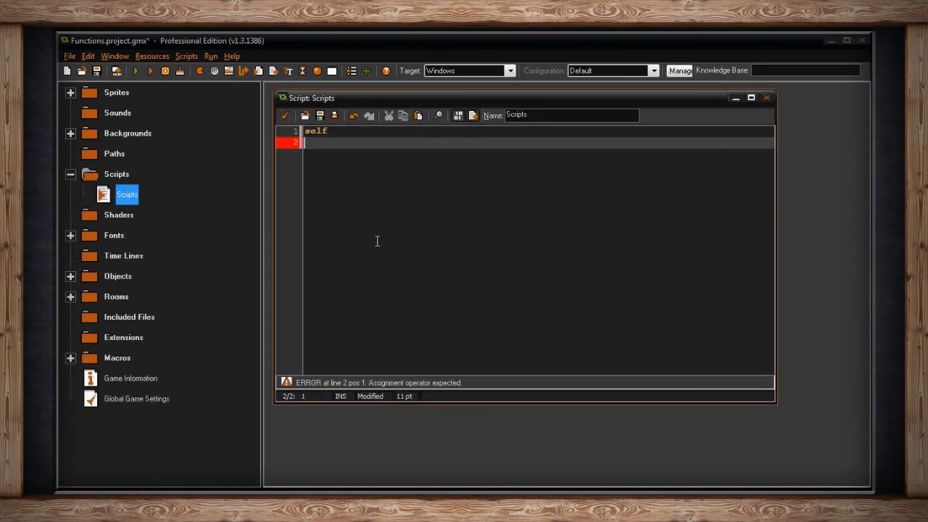
{"action": "key", "text": "ctrl+z"}
{"action": "key", "text": "ctrl+z"}
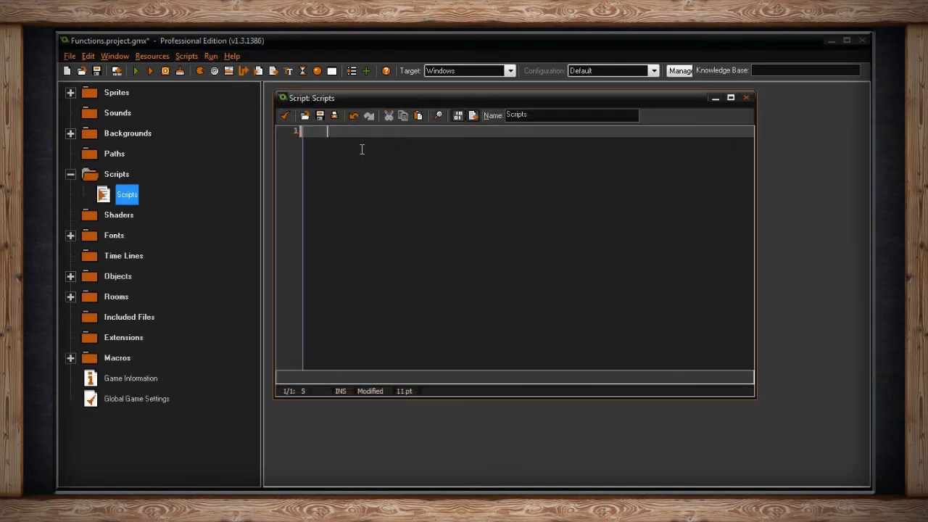
Step: Add a second line to the script, indent it by four tab stops and select the indentation
{"action": "key", "text": "Home"}
{"action": "key", "text": "Return"}
{"action": "key", "text": "Tab"}
{"action": "key", "text": "Tab"}
{"action": "key", "text": "Tab"}
{"action": "key", "text": "Tab"}
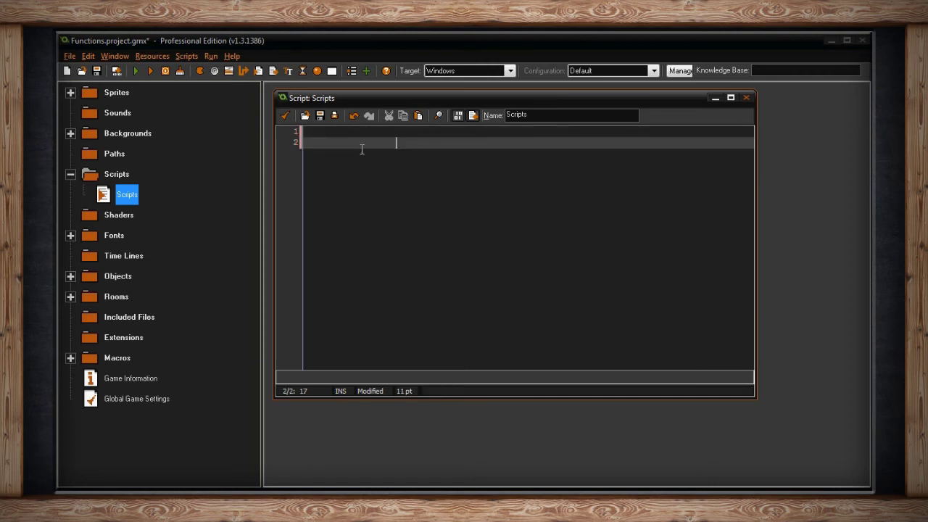
{"action": "left_click_drag", "start_coordinate": [407, 144], "coordinate": [327, 128]}
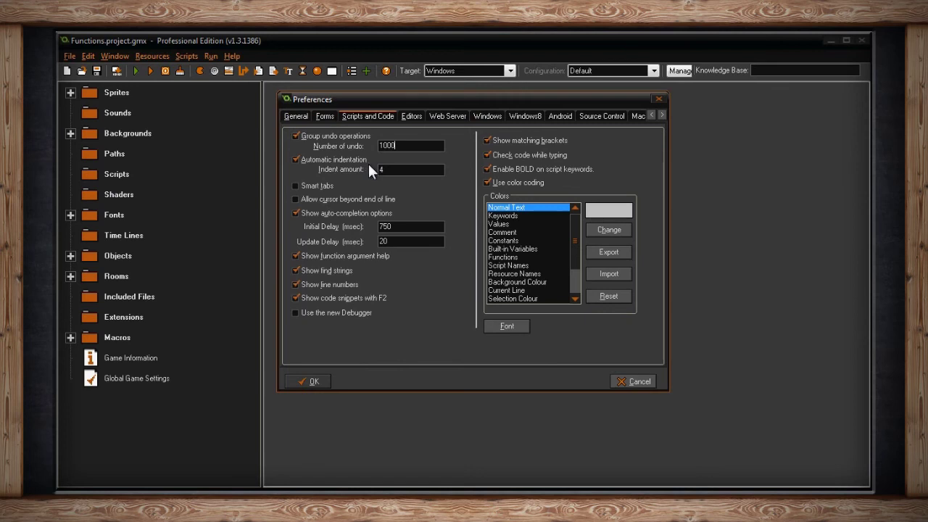
Step: Open the script named Scripts, indent its empty first line by two tab stops and delete the indentation
{"action": "left_click", "coordinate": [393, 170]}
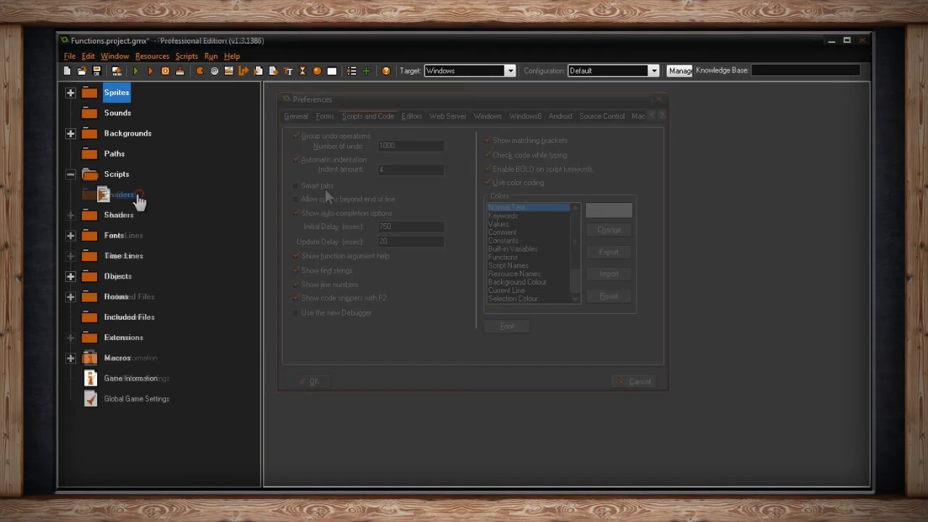
{"action": "double_click", "coordinate": [127, 194]}
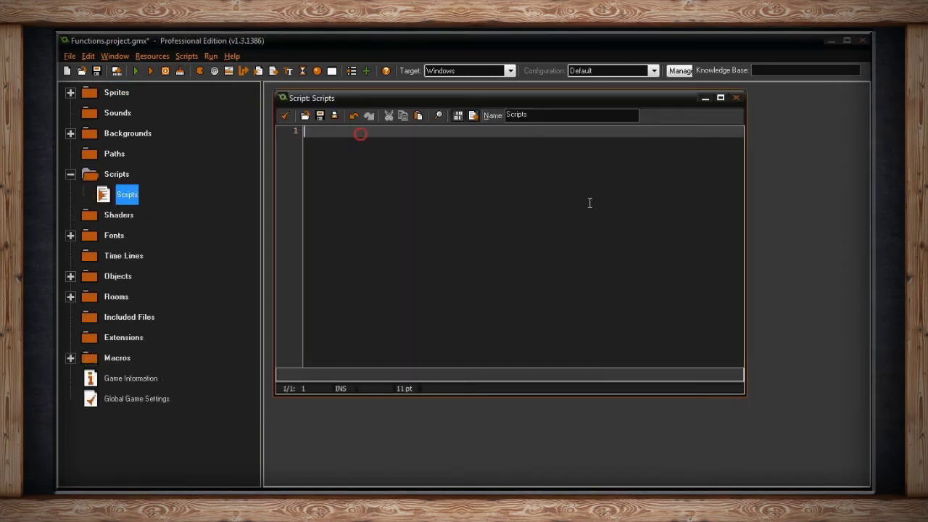
{"action": "key", "text": "Tab"}
{"action": "key", "text": "Tab"}
{"action": "key", "text": "BackSpace"}
{"action": "key", "text": "BackSpace"}
{"action": "key", "text": "BackSpace"}
{"action": "key", "text": "BackSpace"}
{"action": "key", "text": "BackSpace"}
{"action": "key", "text": "BackSpace"}
{"action": "key", "text": "BackSpace"}
{"action": "key", "text": "BackSpace"}
{"action": "key", "text": "BackSpace"}
{"action": "key", "text": "BackSpace"}
{"action": "key", "text": "BackSpace"}
{"action": "key", "text": "BackSpace"}
Step: Write "if keyboard" on the script's first line and indent the new second line to try the tab behaviour
{"action": "type", "text": "if "}
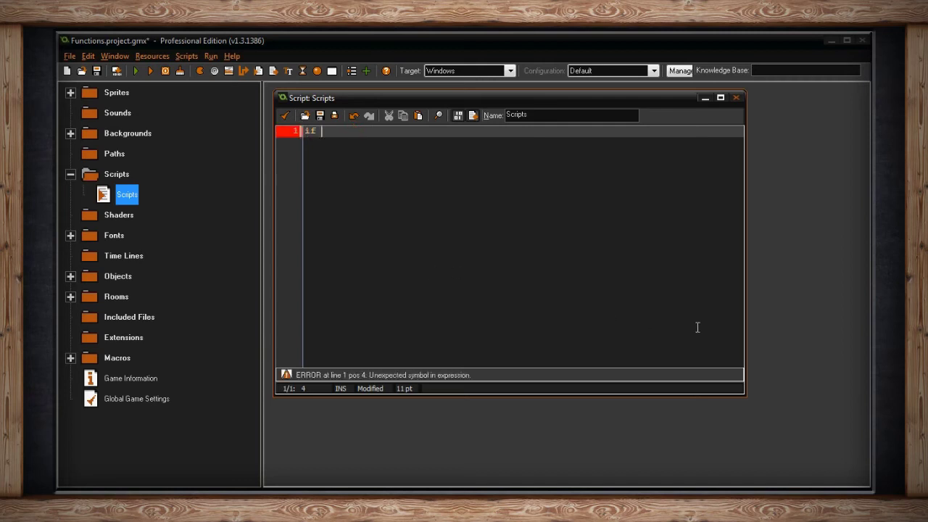
{"action": "type", "text": "keyboard"}
{"action": "key", "text": "Return"}
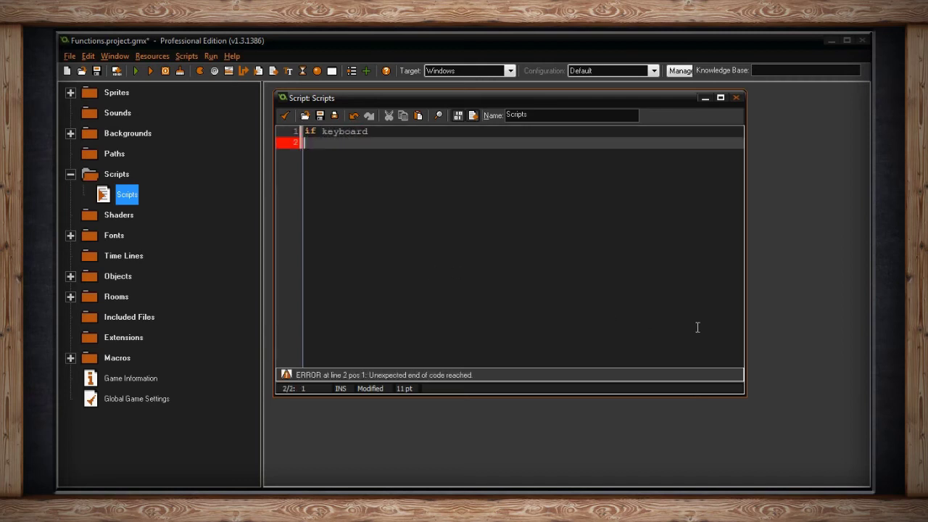
{"action": "key", "text": "Tab"}
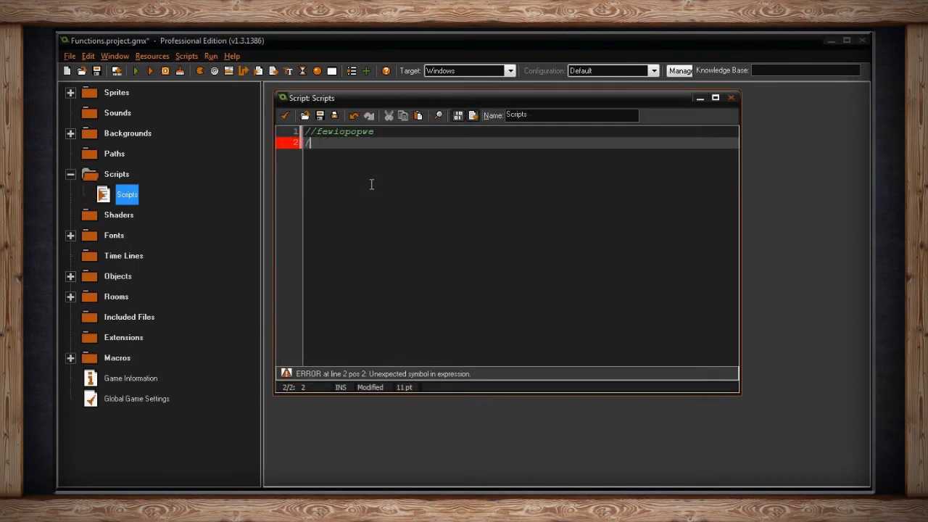
Step: Complete the second comment line as //epfniowefo and place the cursor at various spots beyond the ends of both lines
{"action": "type", "text": "epfniovefc"}
{"action": "left_click", "coordinate": [488, 142]}
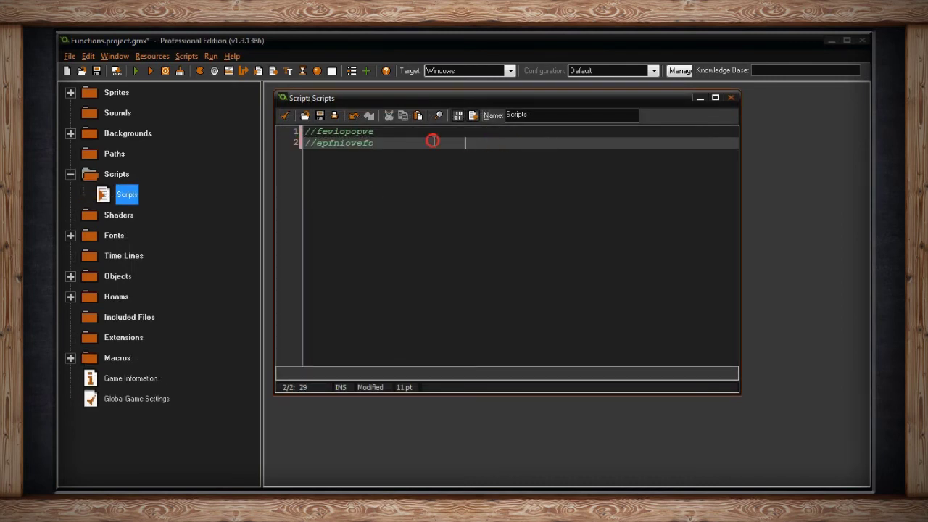
{"action": "left_click", "coordinate": [414, 143]}
{"action": "left_click", "coordinate": [483, 133]}
{"action": "left_click", "coordinate": [402, 142]}
{"action": "left_click", "coordinate": [387, 132]}
{"action": "left_click", "coordinate": [443, 143]}
{"action": "left_click", "coordinate": [493, 140]}
{"action": "left_click", "coordinate": [483, 131]}
{"action": "left_click", "coordinate": [449, 142]}
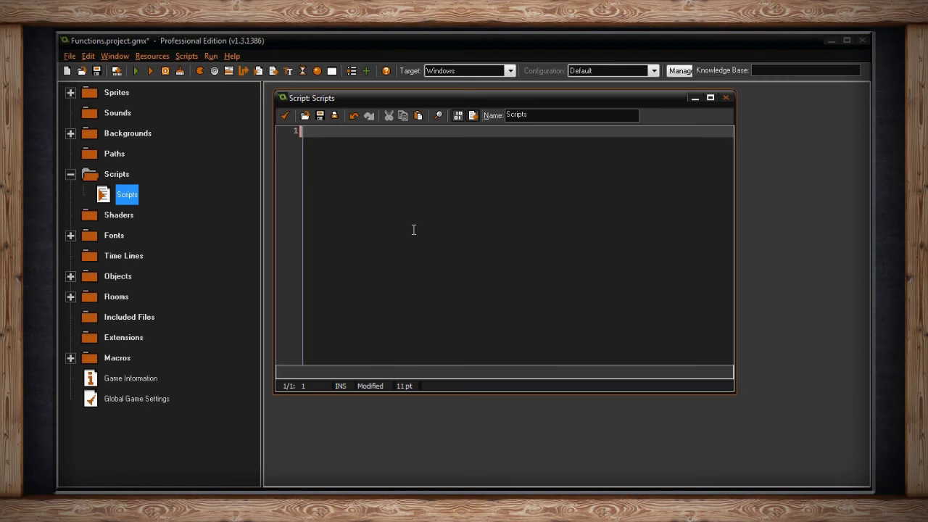
Step: Write "if key" in the script to bring up the auto-completion list, and delete "key" again
{"action": "type", "text": "if key"}
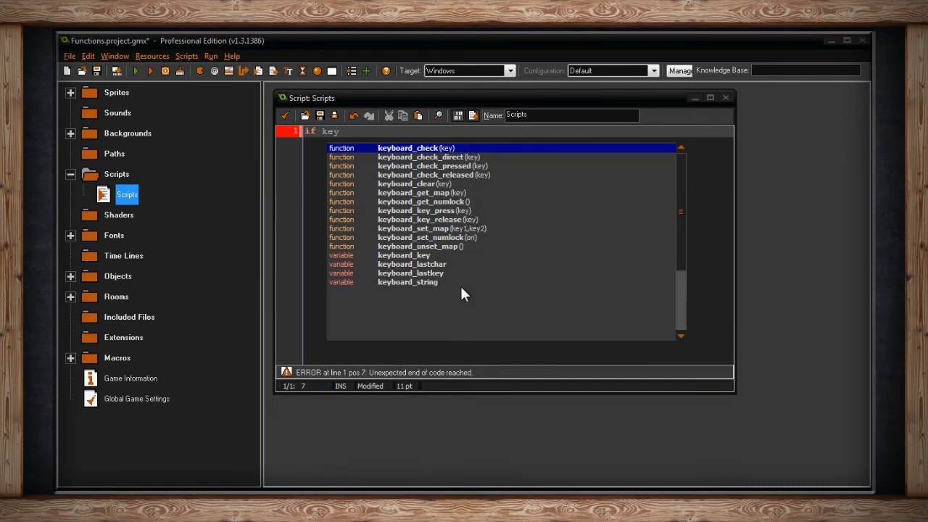
{"action": "key", "text": "BackSpace"}
{"action": "key", "text": "BackSpace"}
{"action": "key", "text": "BackSpace"}
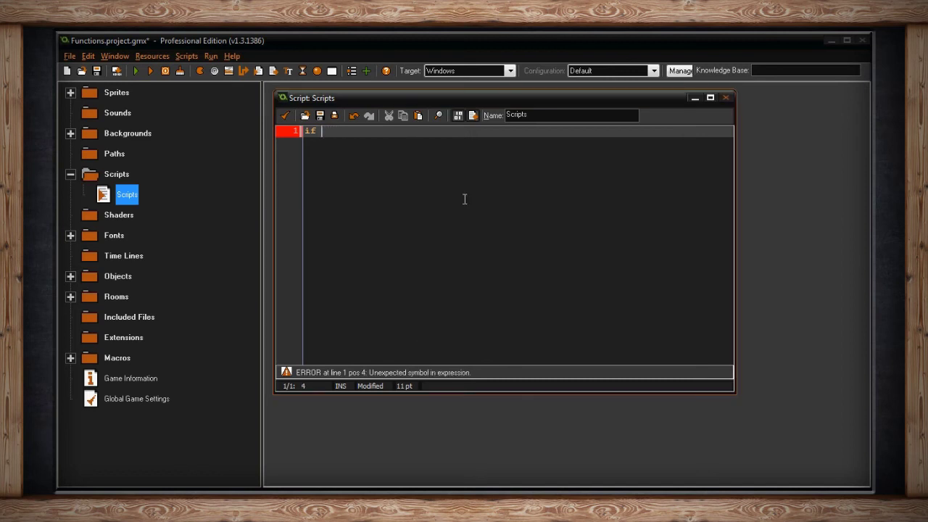
Step: Write "keyboard_c" after "if" to narrow the auto-completion suggestions, dismiss the list and delete the typed characters
{"action": "type", "text": "ke"}
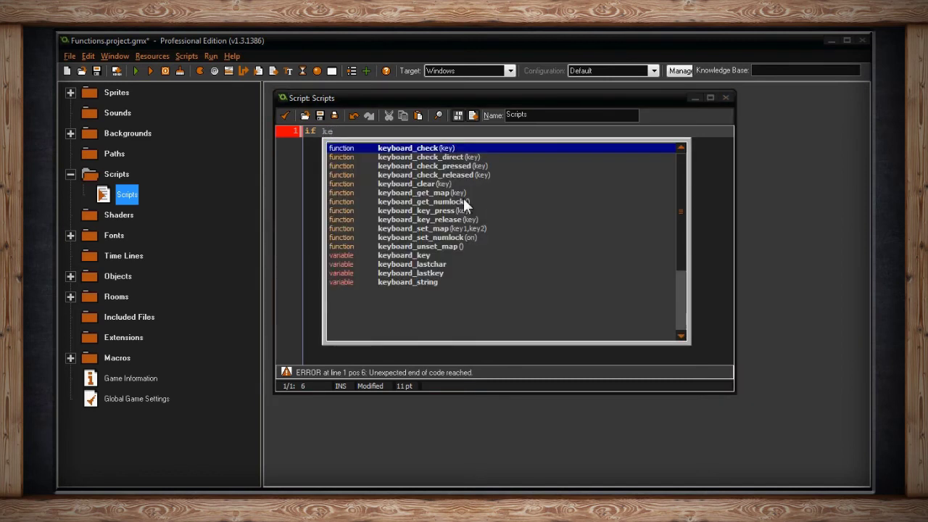
{"action": "type", "text": "yboard"}
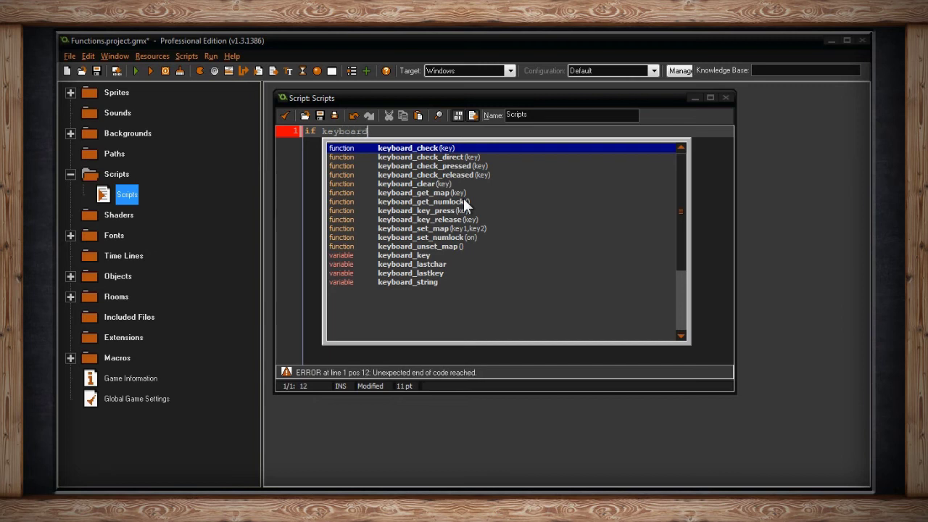
{"action": "type", "text": "_c"}
{"action": "key", "text": "BackSpace"}
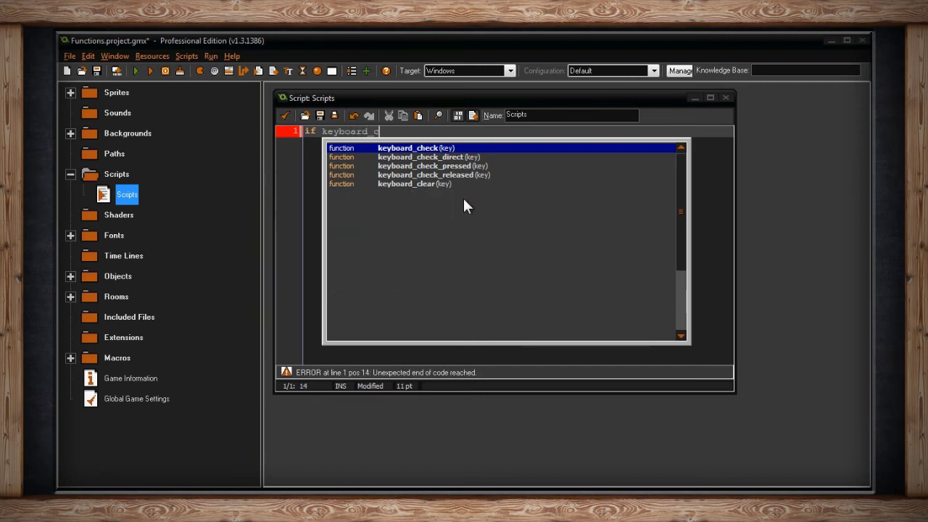
{"action": "type", "text": "c"}
{"action": "key", "text": "Escape"}
{"action": "key", "text": "BackSpace"}
{"action": "key", "text": "BackSpace"}
{"action": "key", "text": "BackSpace"}
{"action": "key", "text": "BackSpace"}
{"action": "key", "text": "BackSpace"}
{"action": "key", "text": "BackSpace"}
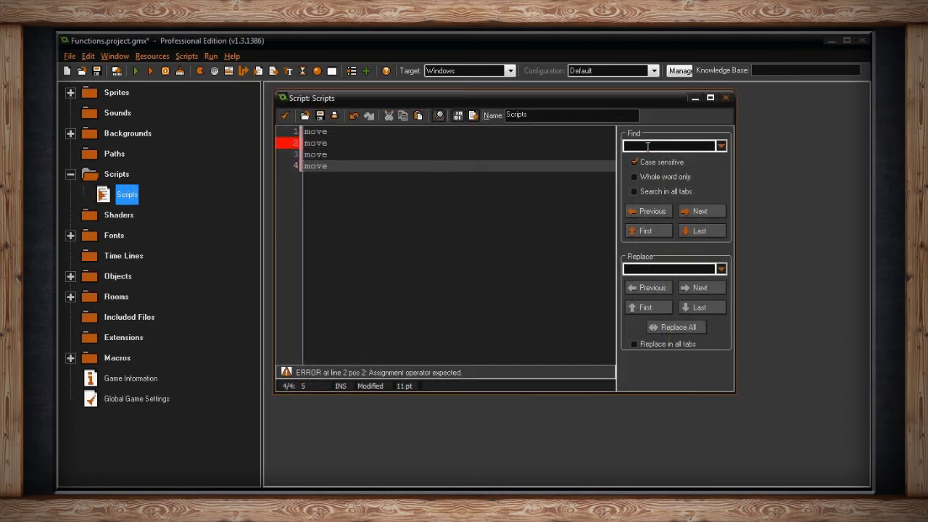
Step: Try the search term "move" in the script's find options, clear the term and hide the find options
{"action": "type", "text": "move"}
{"action": "key", "text": "BackSpace"}
{"action": "key", "text": "BackSpace"}
{"action": "key", "text": "BackSpace"}
{"action": "key", "text": "BackSpace"}
{"action": "type", "text": "move"}
{"action": "key", "text": "BackSpace"}
{"action": "key", "text": "BackSpace"}
{"action": "key", "text": "BackSpace"}
{"action": "key", "text": "BackSpace"}
{"action": "type", "text": "move"}
{"action": "key", "text": "BackSpace"}
{"action": "key", "text": "BackSpace"}
{"action": "key", "text": "BackSpace"}
{"action": "key", "text": "BackSpace"}
{"action": "type", "text": "move"}
{"action": "key", "text": "BackSpace"}
{"action": "key", "text": "BackSpace"}
{"action": "key", "text": "BackSpace"}
{"action": "key", "text": "BackSpace"}
{"action": "key", "text": "ctrl+f"}
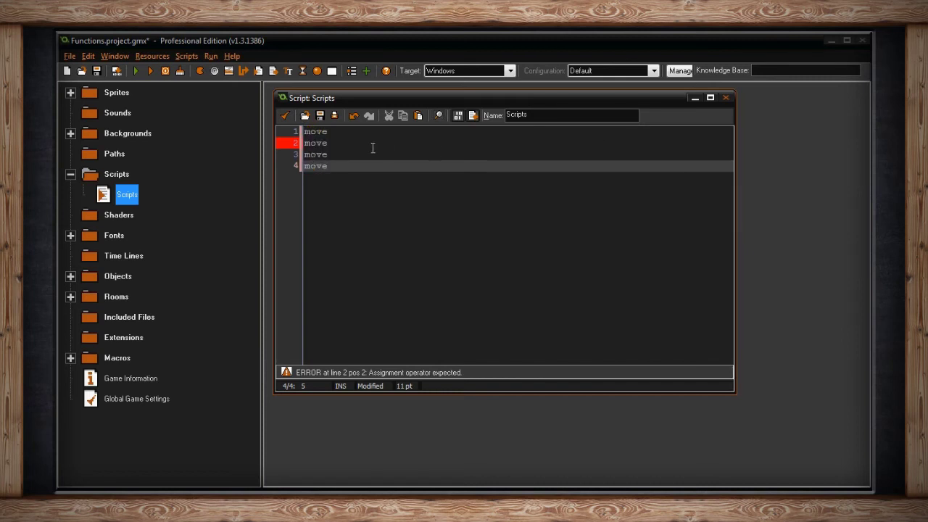
Step: Delete all the "move" lines from the script
{"action": "left_click", "coordinate": [331, 166]}
{"action": "key", "text": "ctrl+a"}
{"action": "key", "text": "BackSpace"}
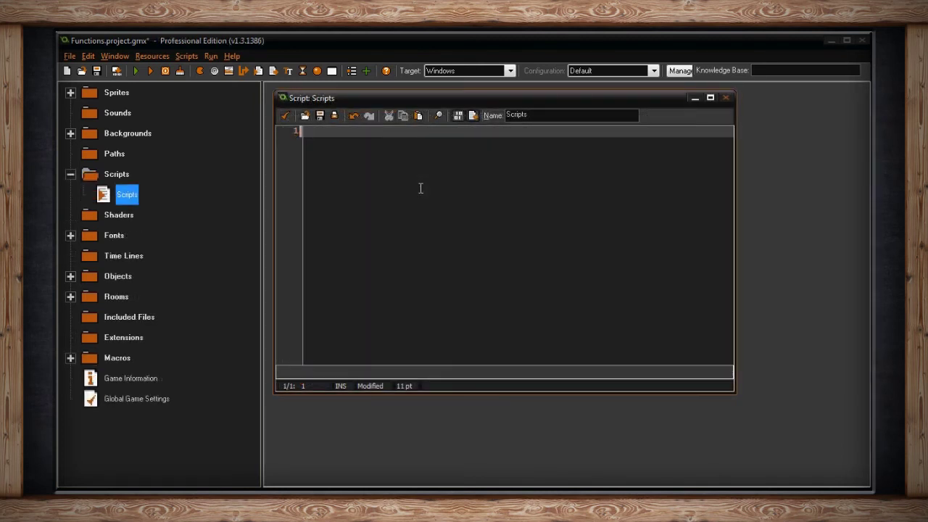
Step: Insert the if-else code snippet in the empty script and set its condition to keyboard_check(vk_right)
{"action": "key", "text": "F2"}
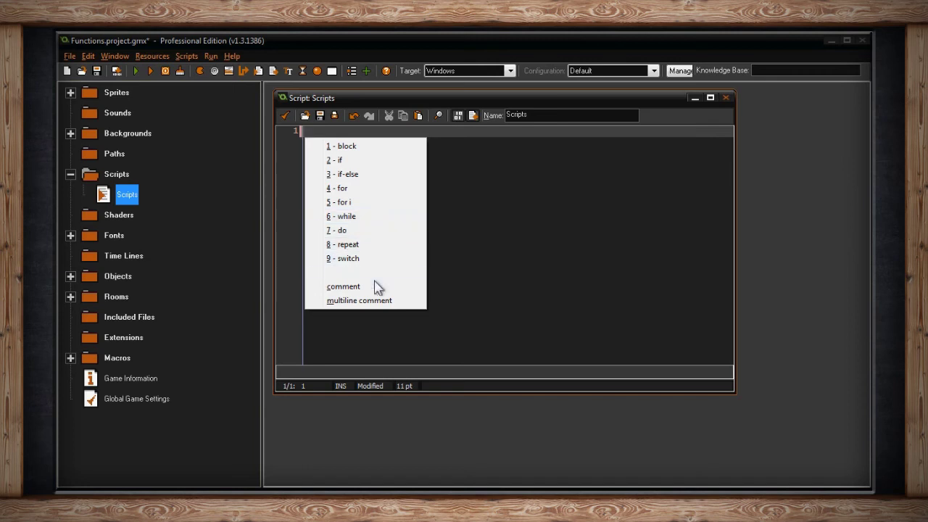
{"action": "left_click", "coordinate": [364, 174]}
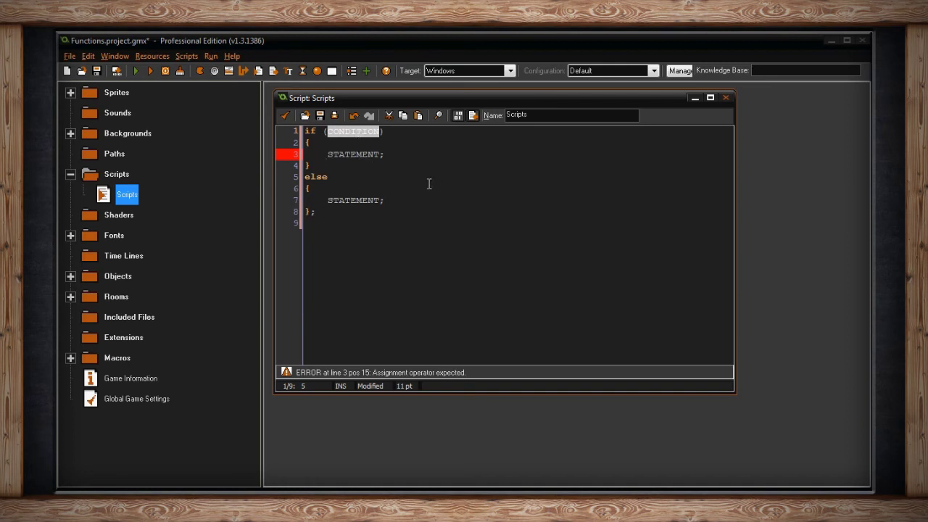
{"action": "type", "text": "keyb"}
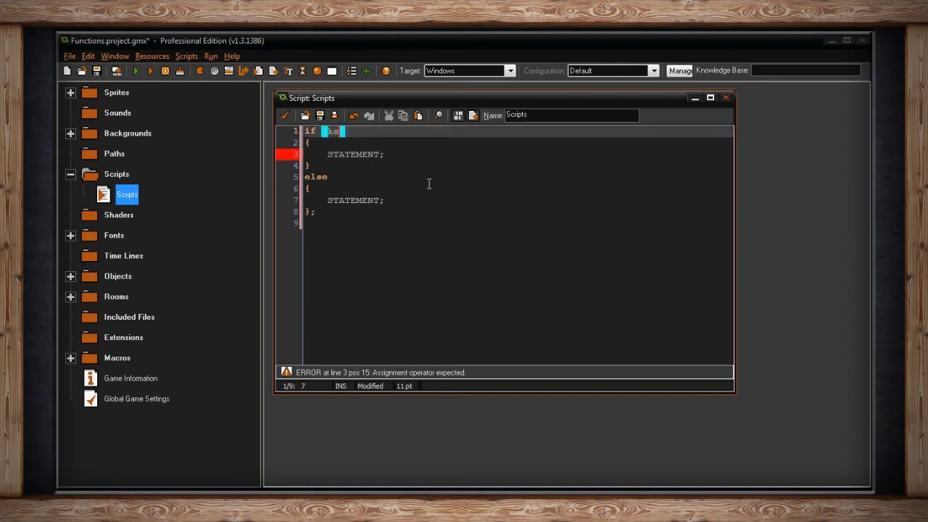
{"action": "key", "text": "Return"}
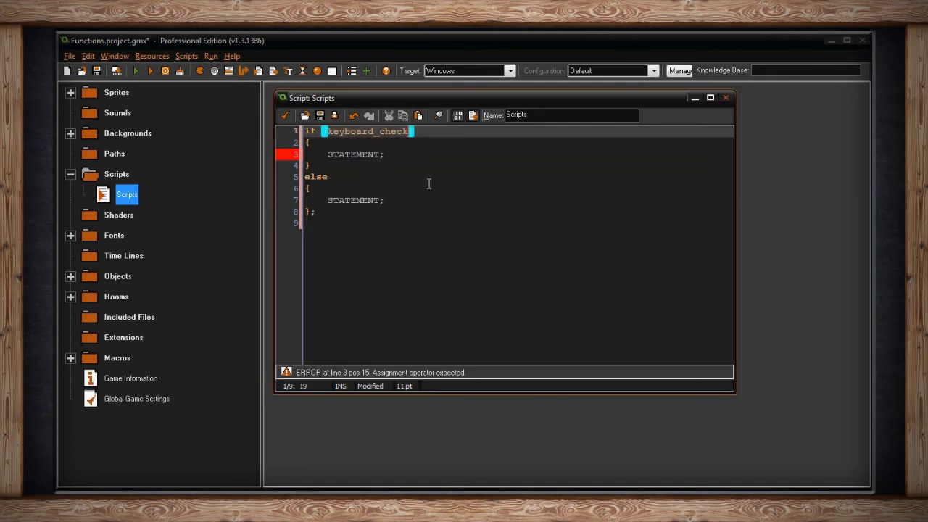
{"action": "type", "text": "()"}
{"action": "key", "text": "Left"}
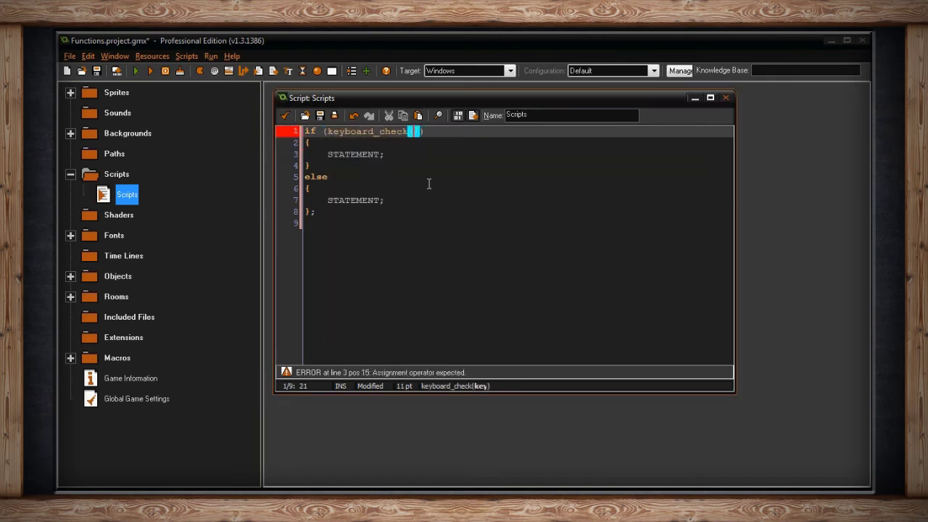
{"action": "type", "text": "vk_right"}
Step: Delete the STATEMENT placeholder inside the snippet's if block
{"action": "key", "text": "Down"}
{"action": "key", "text": "Down"}
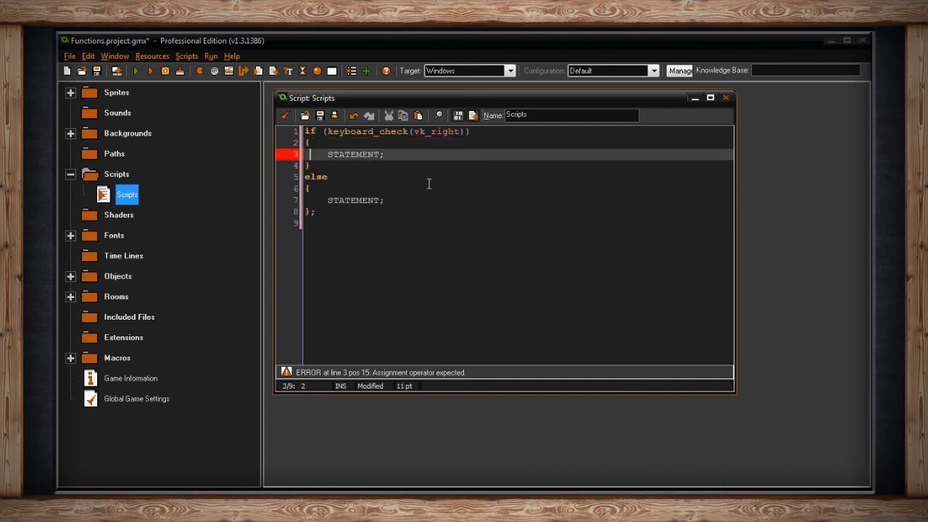
{"action": "key", "text": "Right"}
{"action": "key", "text": "Right"}
{"action": "key", "text": "Right"}
{"action": "key", "text": "Delete"}
{"action": "key", "text": "Delete"}
{"action": "key", "text": "Delete"}
{"action": "key", "text": "Delete"}
{"action": "key", "text": "Delete"}
{"action": "key", "text": "Delete"}
{"action": "key", "text": "Delete"}
{"action": "key", "text": "Delete"}
{"action": "key", "text": "Delete"}
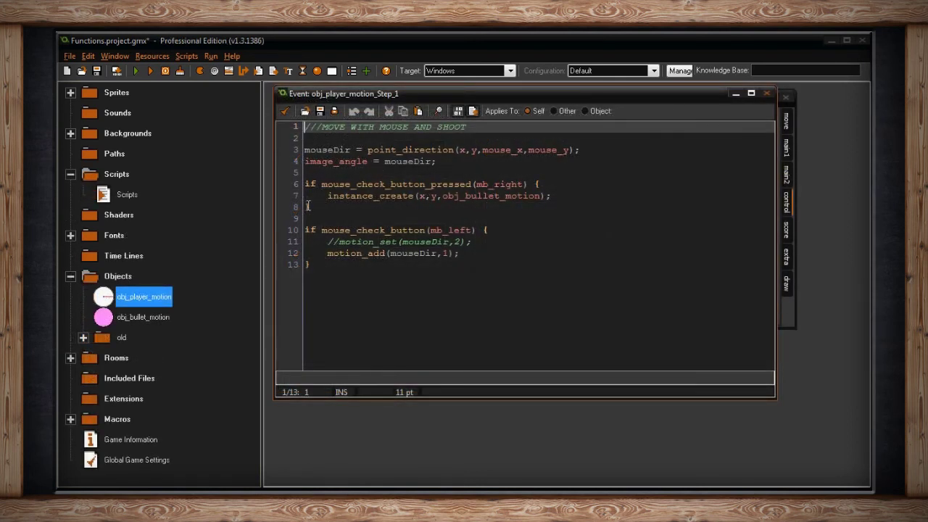
Step: Check the matching brackets for the closing braces on lines 8 and 13 of the obj_player_motion step code
{"action": "left_click", "coordinate": [307, 207]}
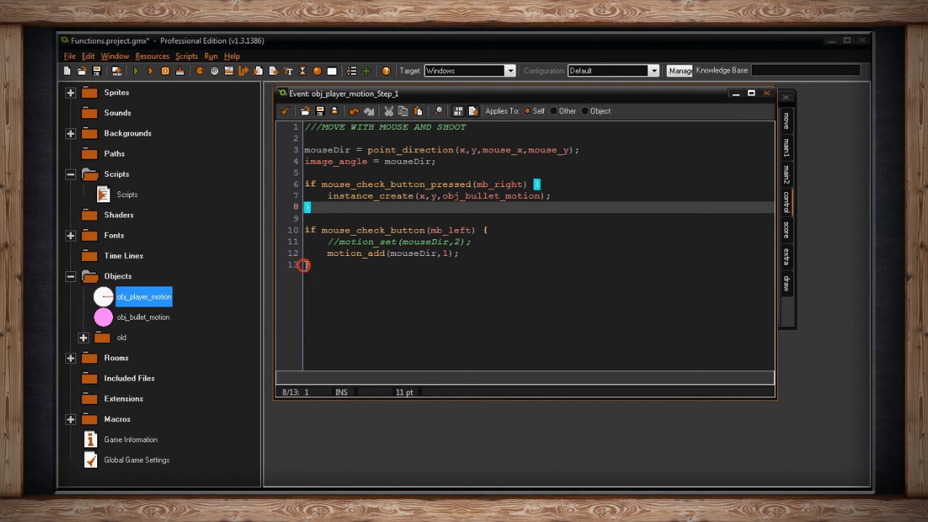
{"action": "left_click", "coordinate": [307, 265]}
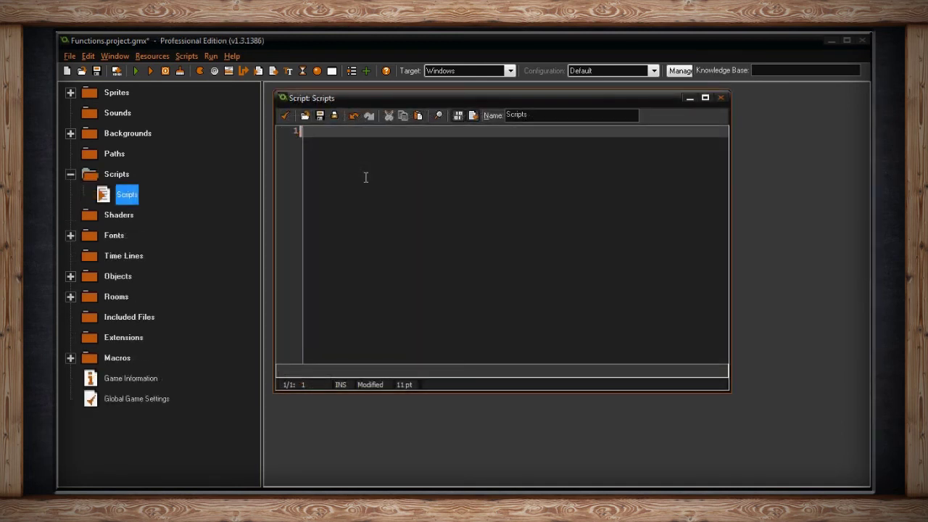
Step: Write "self other all noone" in the empty script to demonstrate keyword formatting
{"action": "type", "text": "self other all noone"}
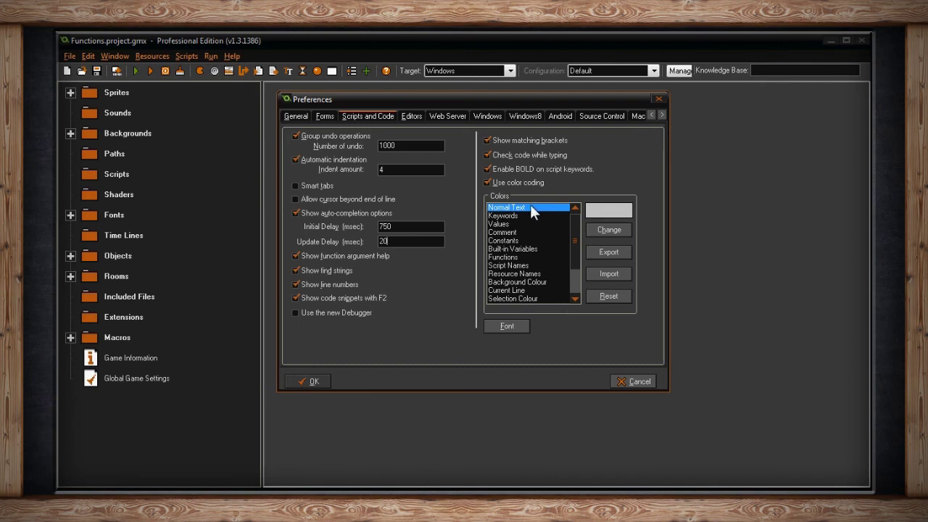
Step: Examine the code editor colours assigned to the entries from Keywords through Background Colour
{"action": "left_click", "coordinate": [525, 216]}
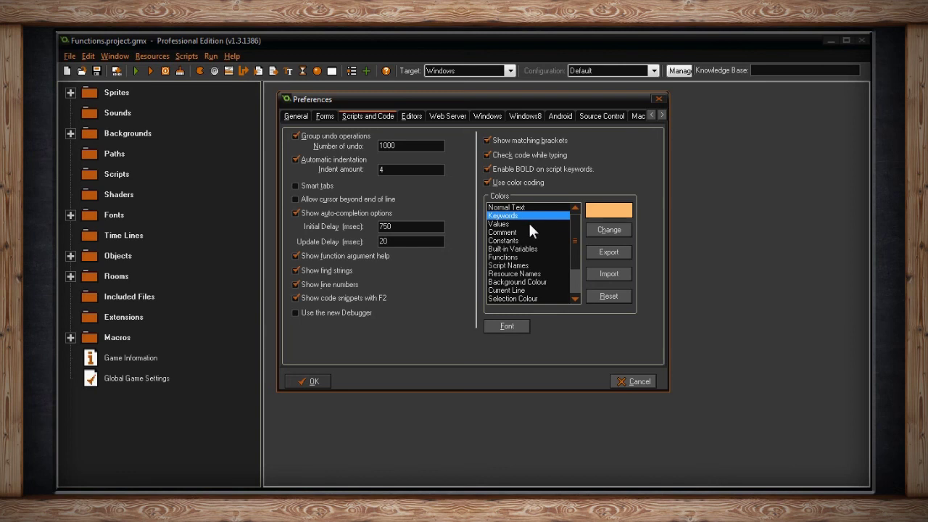
{"action": "left_click", "coordinate": [529, 224]}
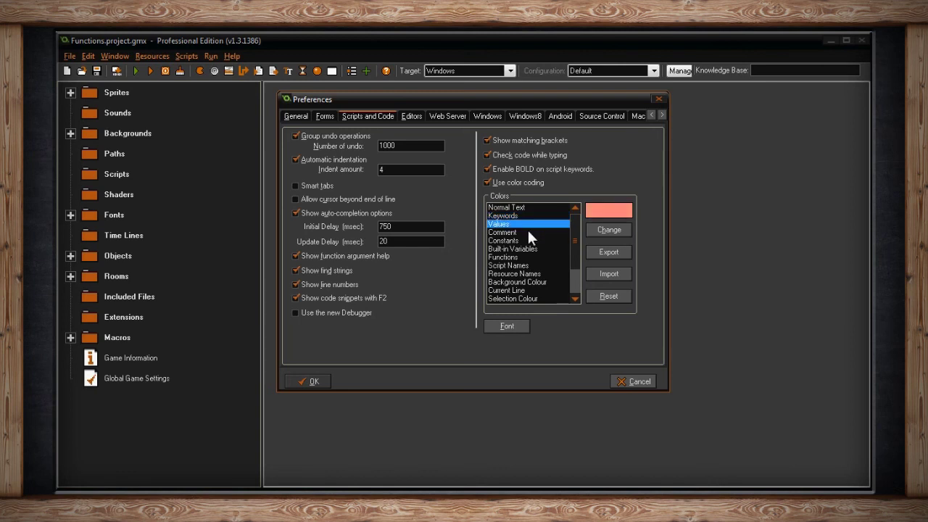
{"action": "left_click", "coordinate": [528, 232]}
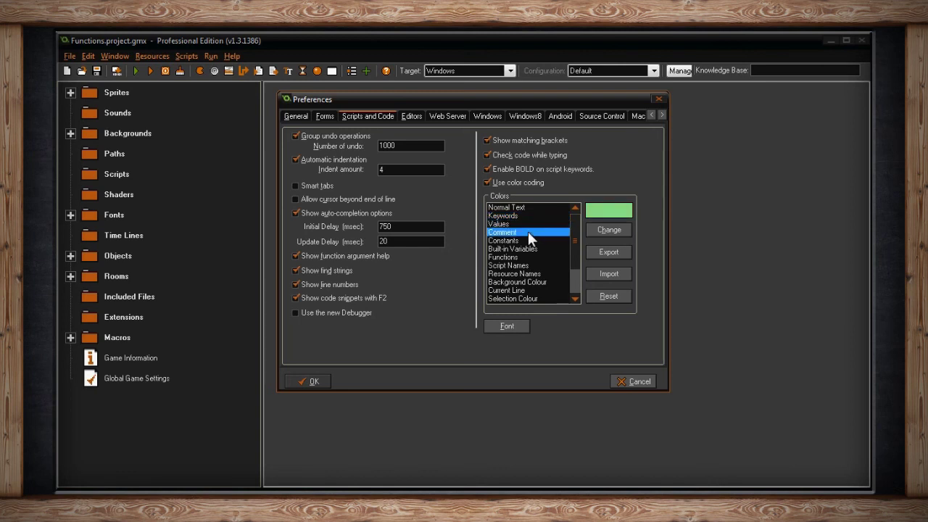
{"action": "left_click", "coordinate": [529, 239]}
{"action": "left_click", "coordinate": [534, 246]}
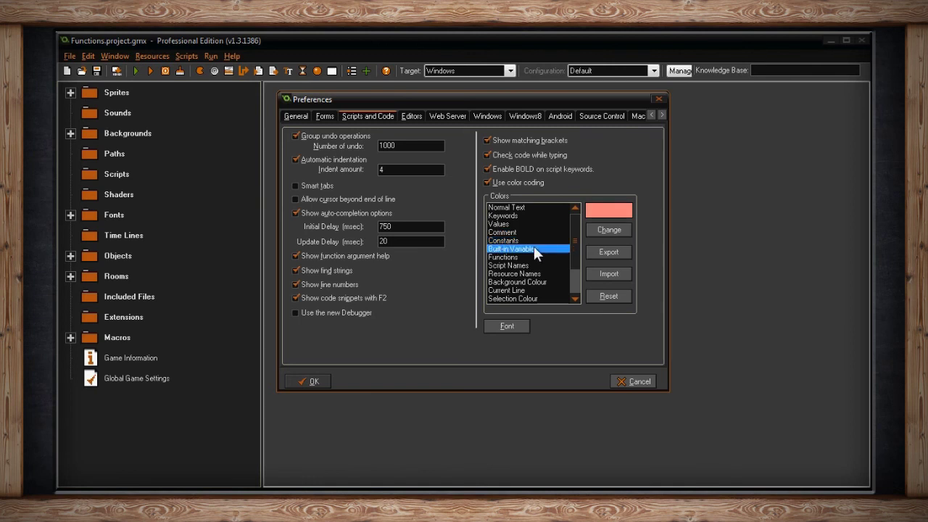
{"action": "left_click", "coordinate": [533, 256]}
{"action": "left_click", "coordinate": [538, 265]}
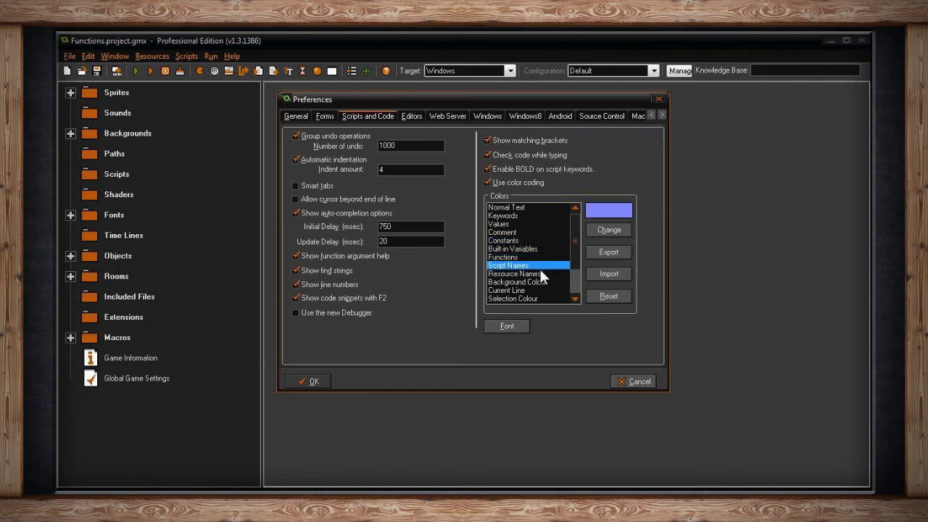
{"action": "left_click", "coordinate": [541, 273]}
{"action": "left_click", "coordinate": [545, 282]}
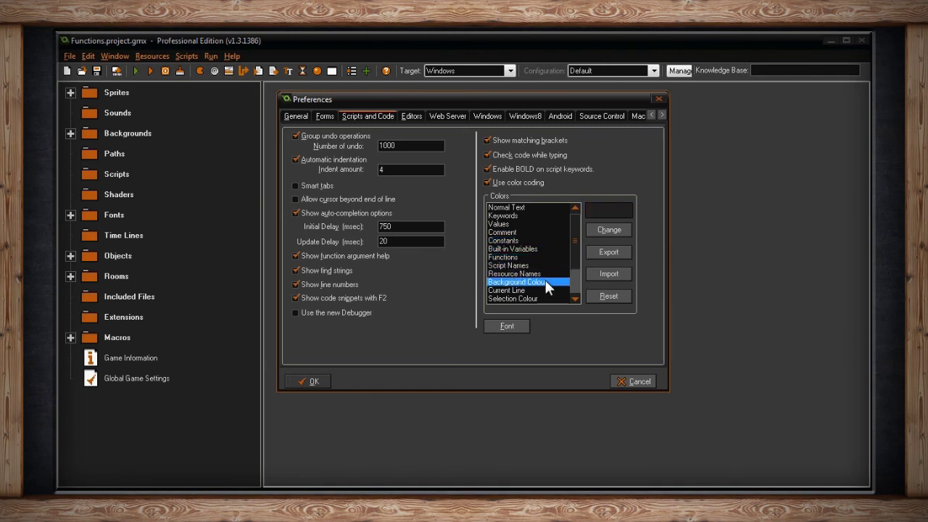
Step: Examine the code editor colours from Current Line through Line Changed Colour, and open the code font selection
{"action": "scroll", "coordinate": [545, 280], "scroll_direction": "down", "scroll_amount": 1}
{"action": "left_click", "coordinate": [528, 265]}
{"action": "left_click", "coordinate": [533, 274]}
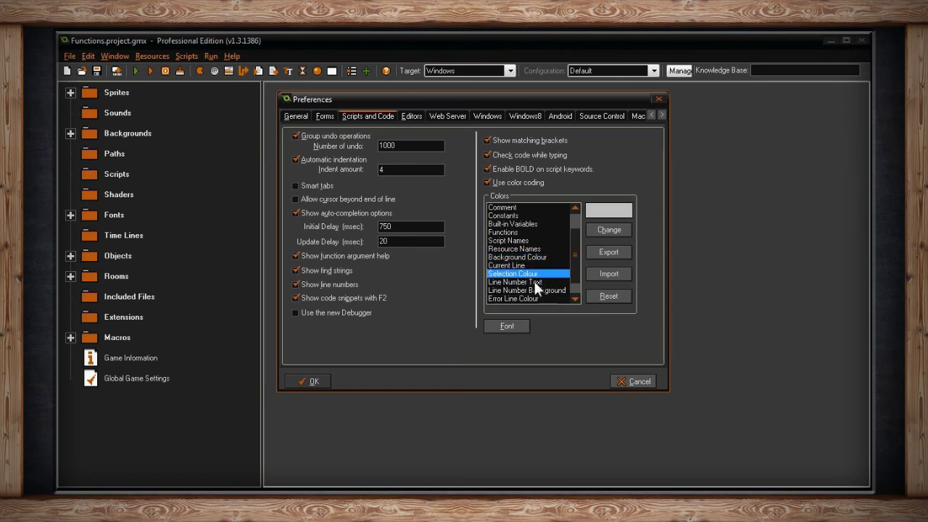
{"action": "left_click", "coordinate": [534, 282]}
{"action": "scroll", "coordinate": [533, 280], "scroll_direction": "down", "scroll_amount": 2}
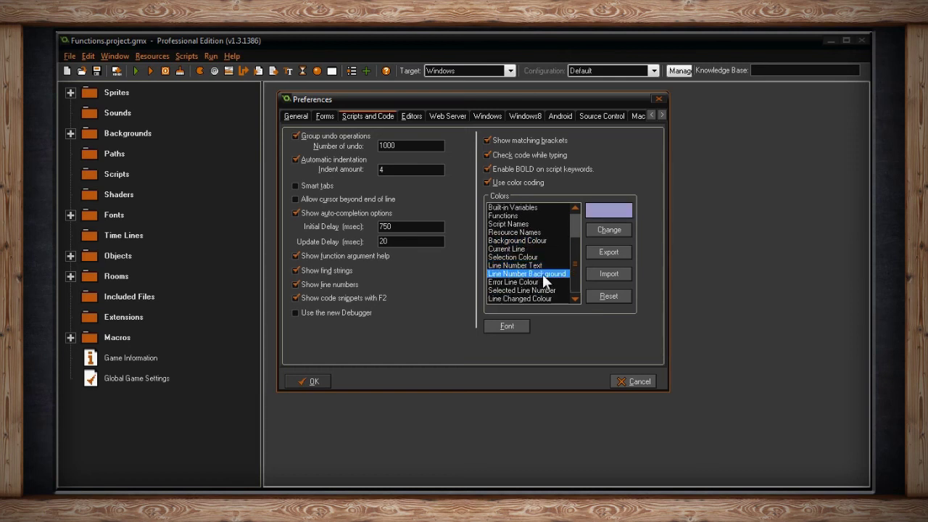
{"action": "left_click", "coordinate": [543, 274]}
{"action": "left_click", "coordinate": [535, 281]}
{"action": "left_click", "coordinate": [543, 290]}
{"action": "left_click", "coordinate": [547, 299]}
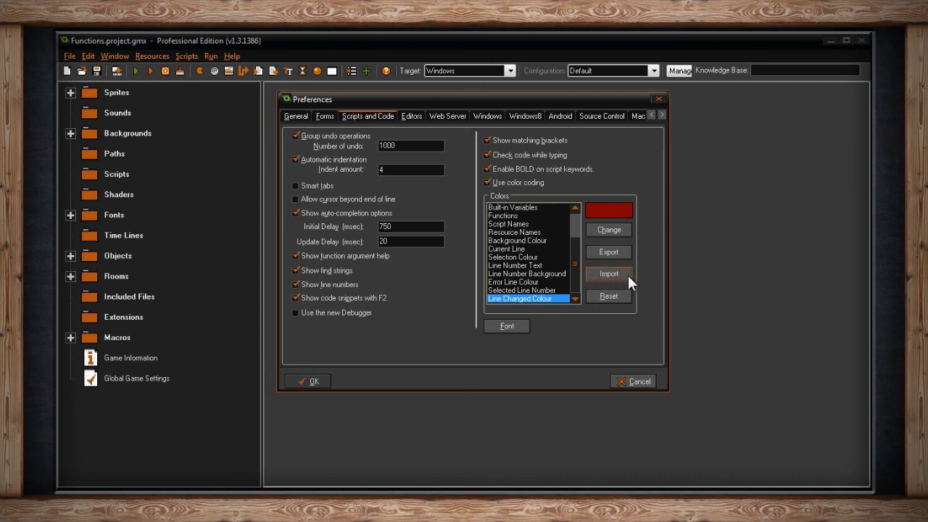
{"action": "left_click", "coordinate": [515, 325]}
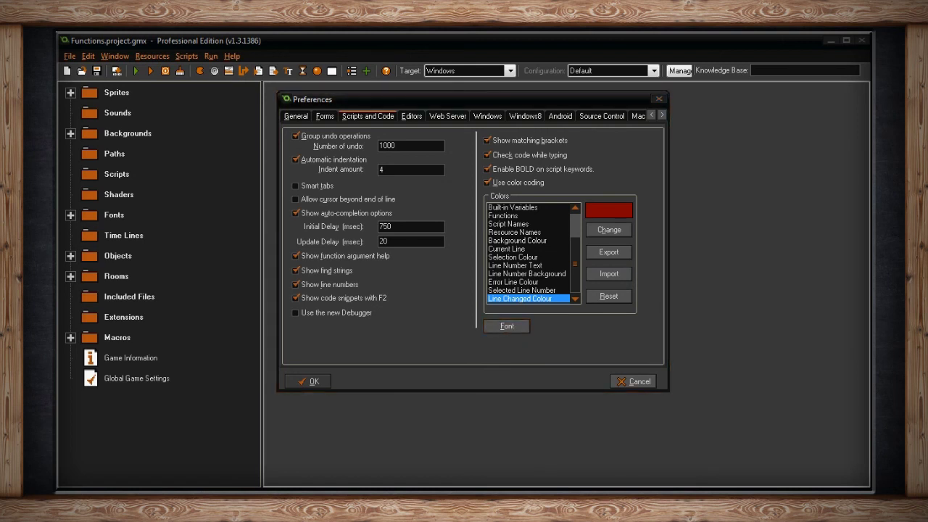
Step: Show the Editors preferences, trying the program chooser for the code editor and the option to use an external image editor as default
{"action": "left_click", "coordinate": [412, 117]}
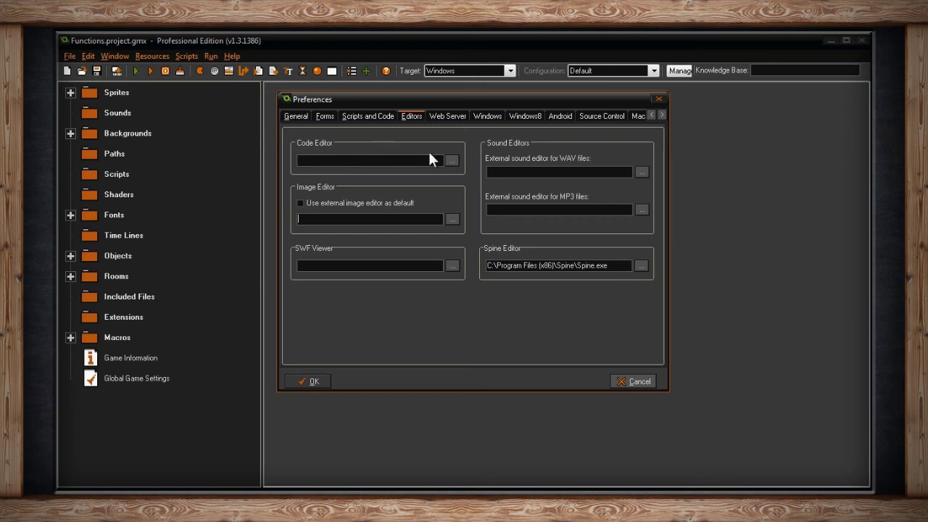
{"action": "left_click", "coordinate": [452, 161]}
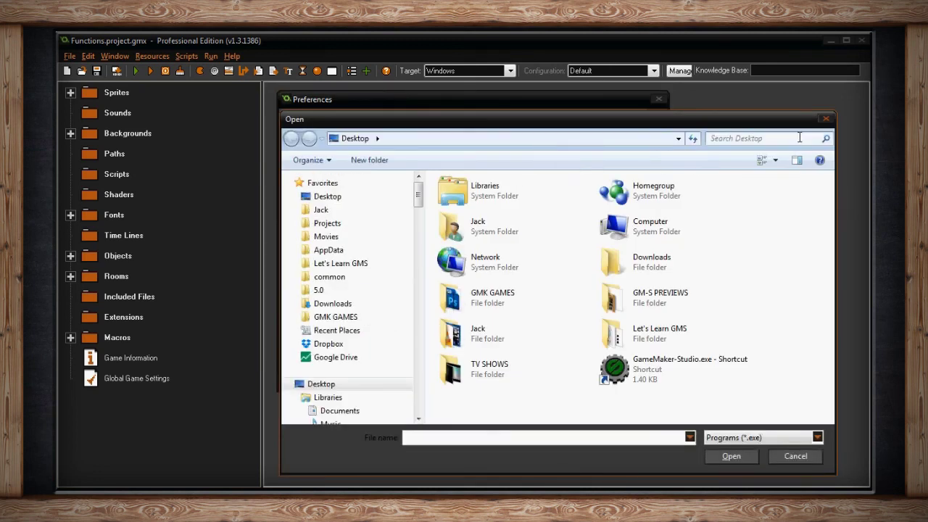
{"action": "left_click", "coordinate": [826, 119]}
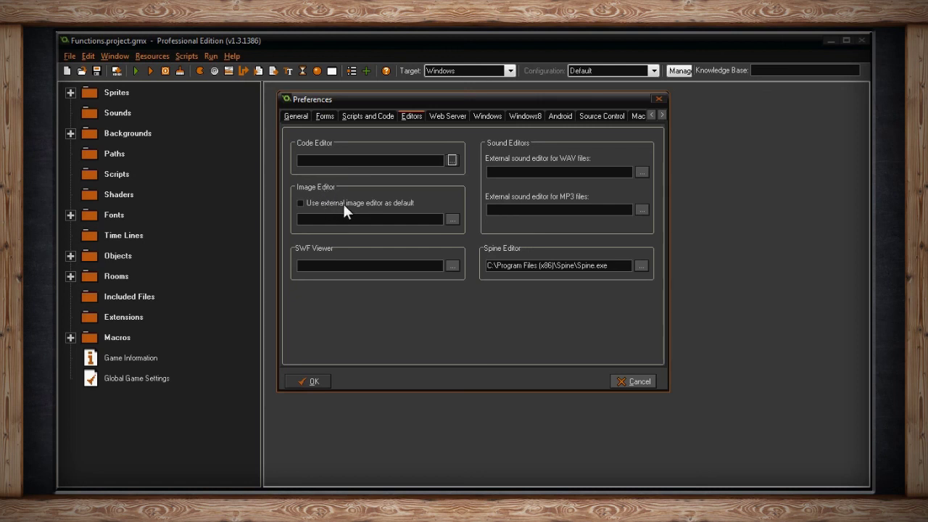
{"action": "left_click", "coordinate": [301, 204]}
Step: Look over the full range of preference pages and display the SDK settings on the Windows page
{"action": "left_click", "coordinate": [661, 117]}
{"action": "left_click", "coordinate": [662, 117]}
{"action": "left_click", "coordinate": [661, 117]}
{"action": "left_click", "coordinate": [651, 115]}
{"action": "left_click", "coordinate": [651, 116]}
{"action": "left_click", "coordinate": [651, 116]}
{"action": "left_click", "coordinate": [491, 120]}
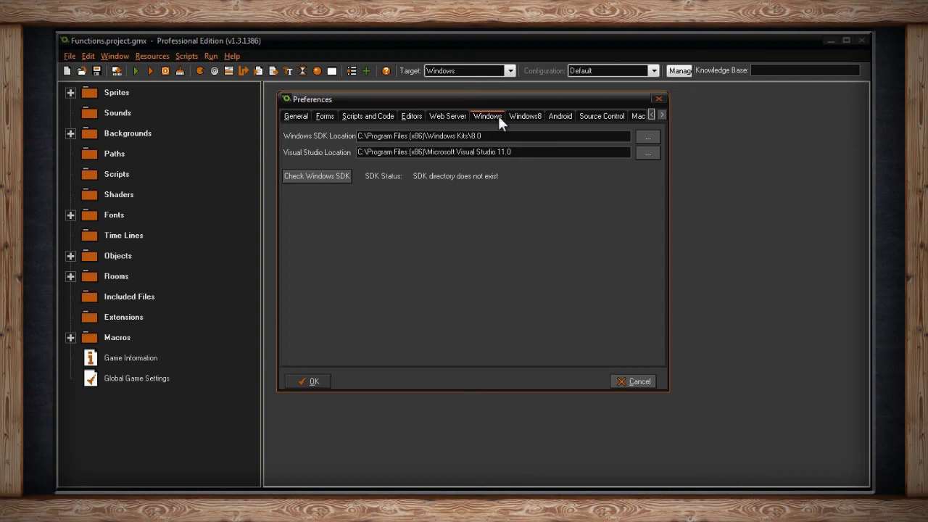
Step: Survey the remaining platform pages and view the Windows8 and Source Control preferences
{"action": "left_click", "coordinate": [662, 115]}
{"action": "left_click", "coordinate": [661, 114]}
{"action": "left_click", "coordinate": [661, 115]}
{"action": "left_click", "coordinate": [652, 115]}
{"action": "left_click", "coordinate": [651, 115]}
{"action": "left_click", "coordinate": [651, 115]}
{"action": "left_click", "coordinate": [525, 118]}
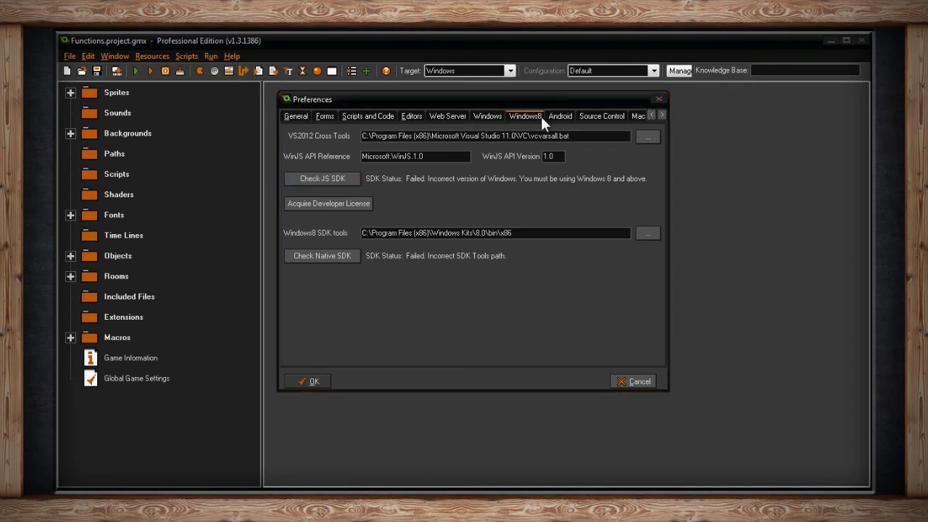
{"action": "left_click", "coordinate": [604, 116]}
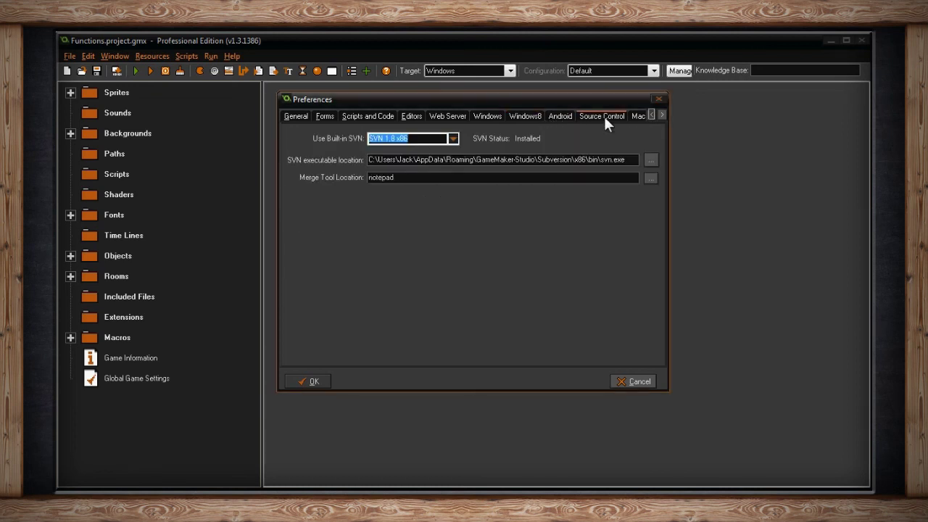